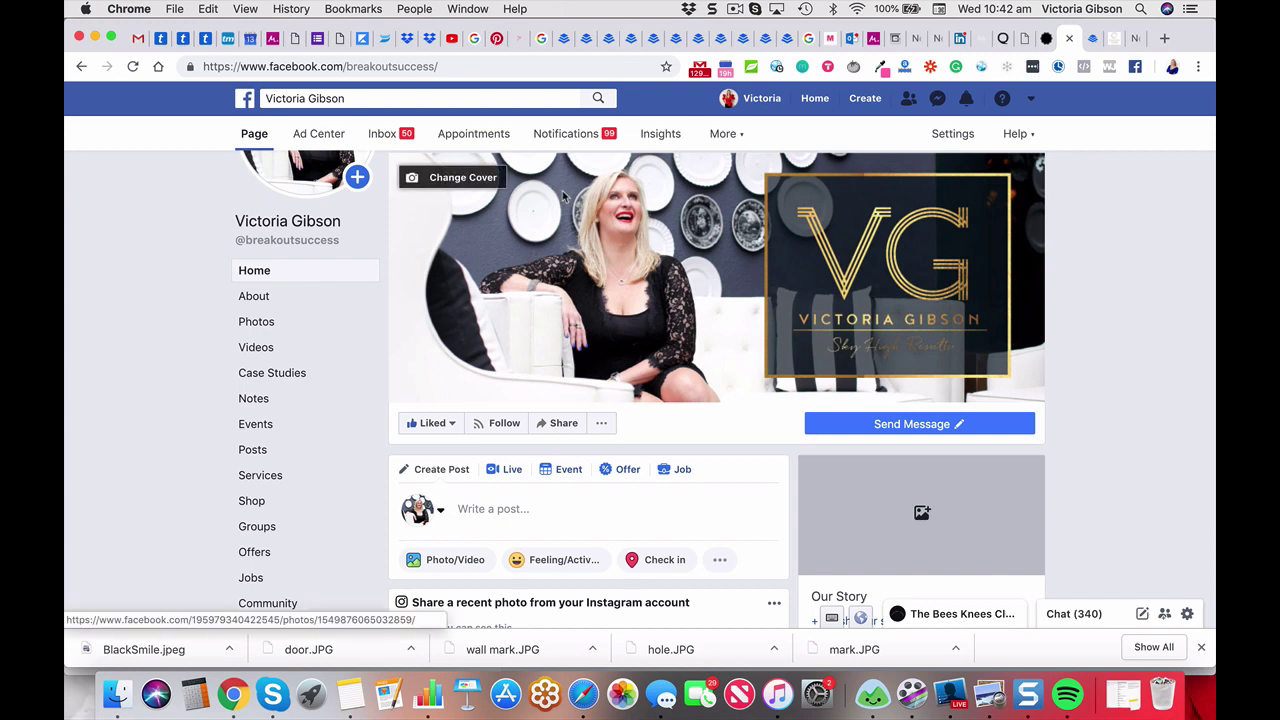
# Write the page post 'The power of Facebook Live!', then insert 'repurposing your' before Facebook.
pyautogui.scroll(1, 557, 186)
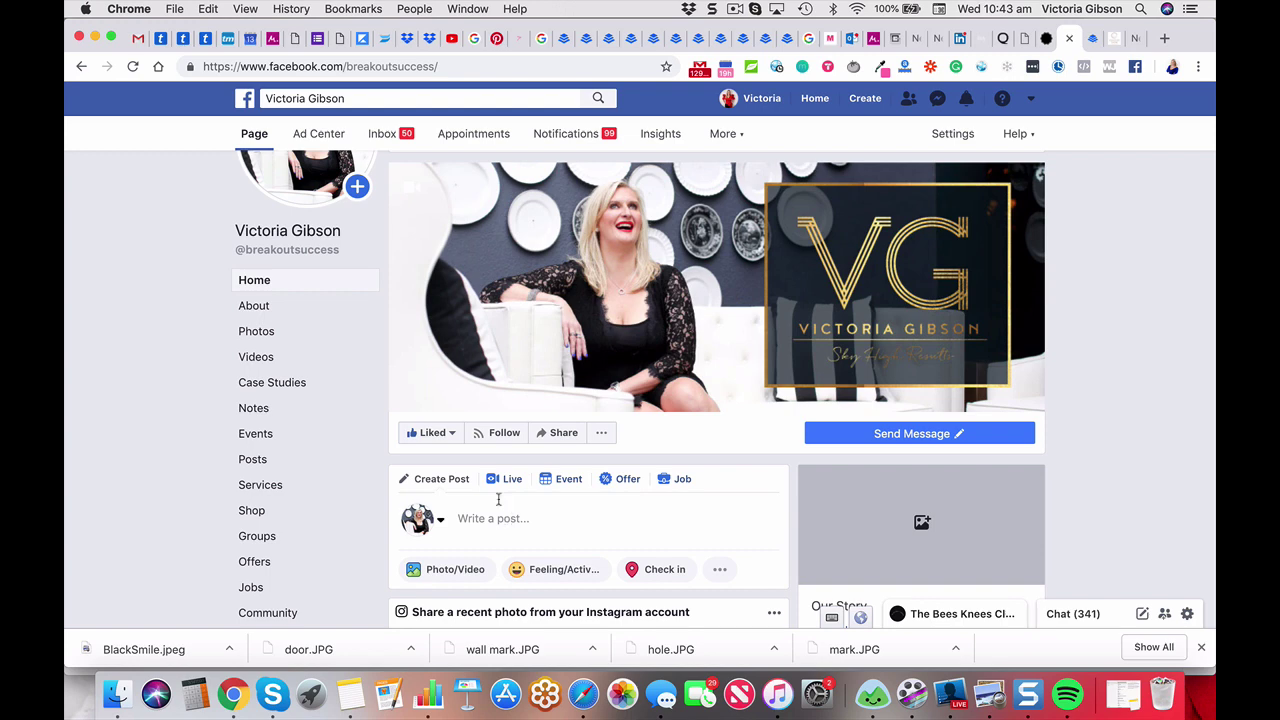
pyautogui.scroll(-1, 498, 499)
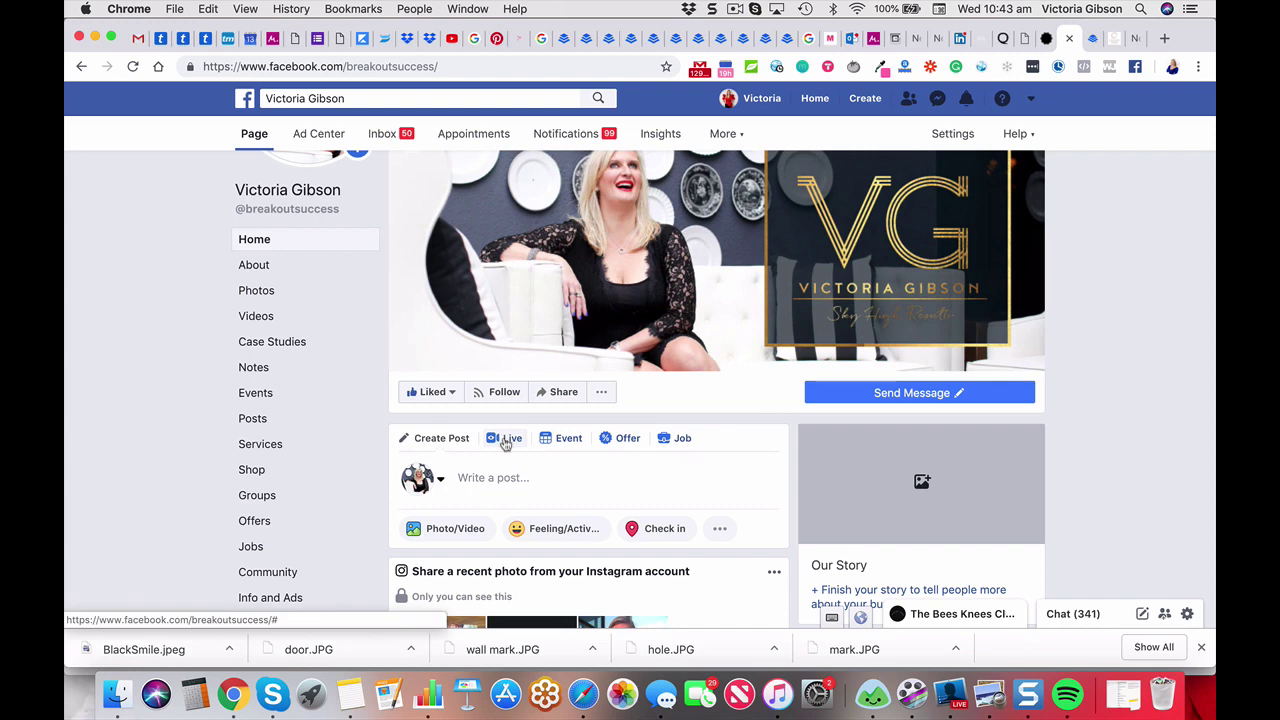
pyautogui.click(480, 477)
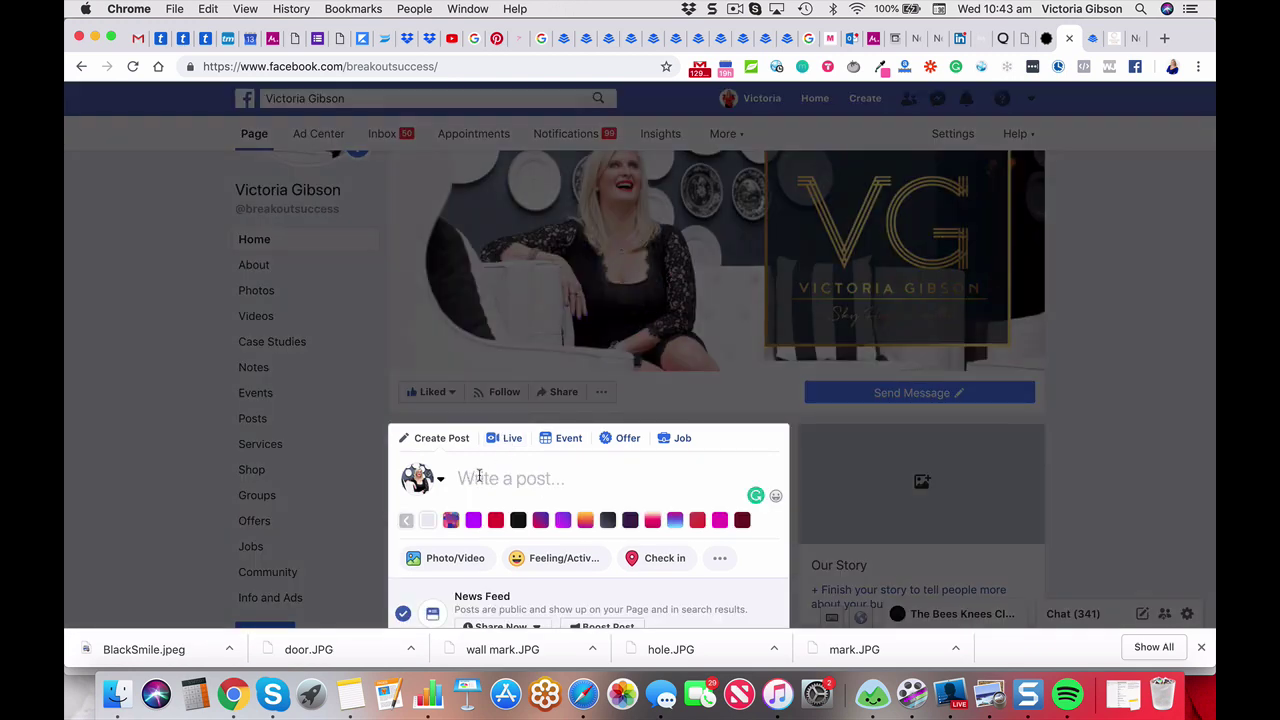
pyautogui.write('T')
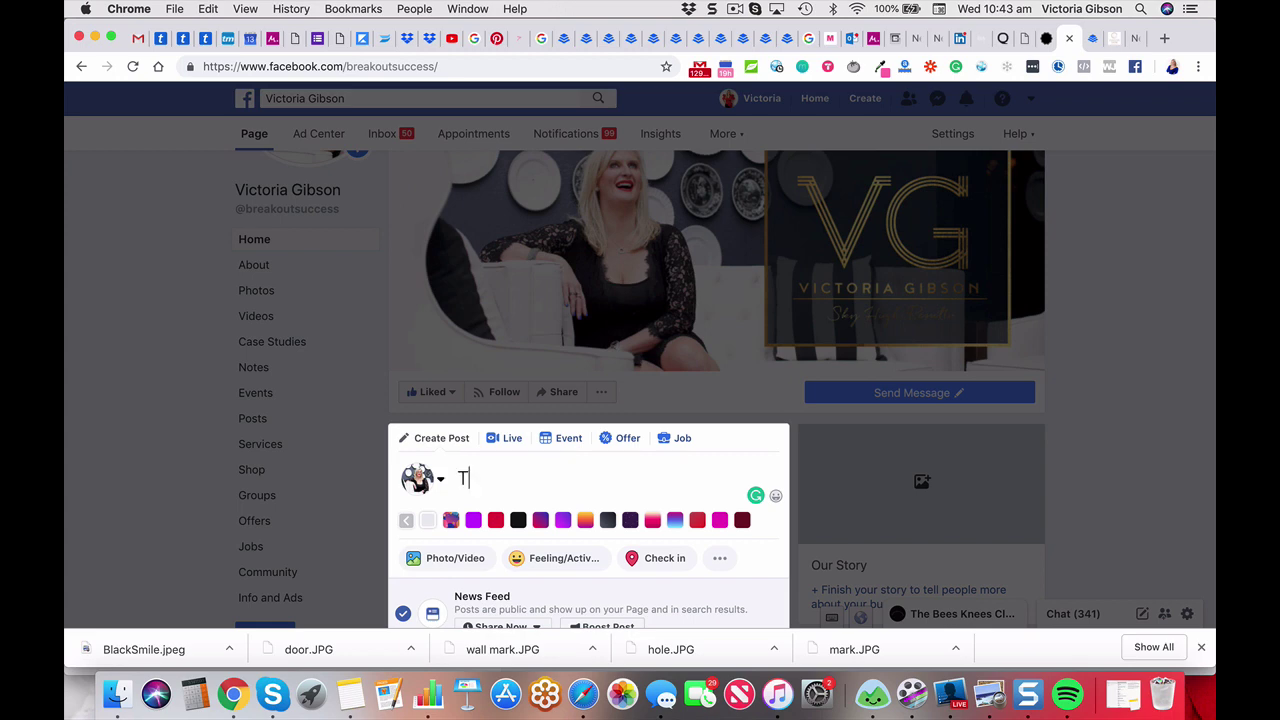
pyautogui.write('he power of Facebook Live')
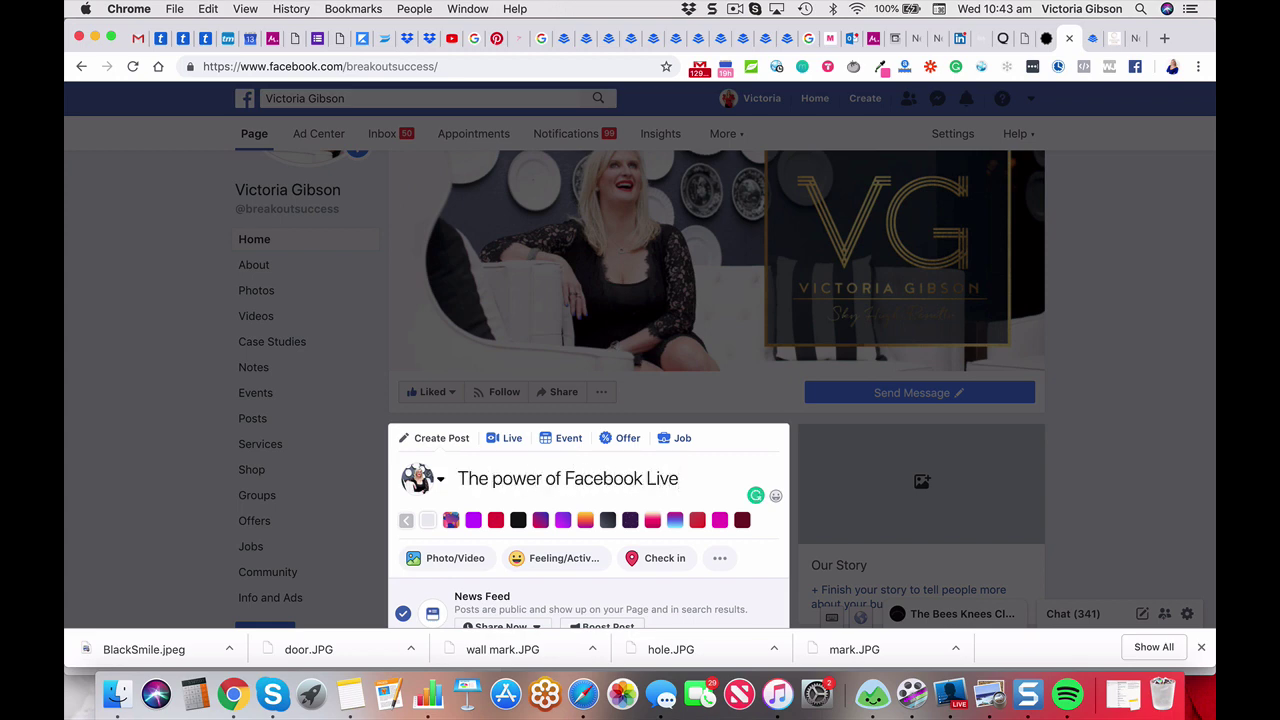
pyautogui.write('!')
pyautogui.click(566, 479)
pyautogui.write('repurposing ')
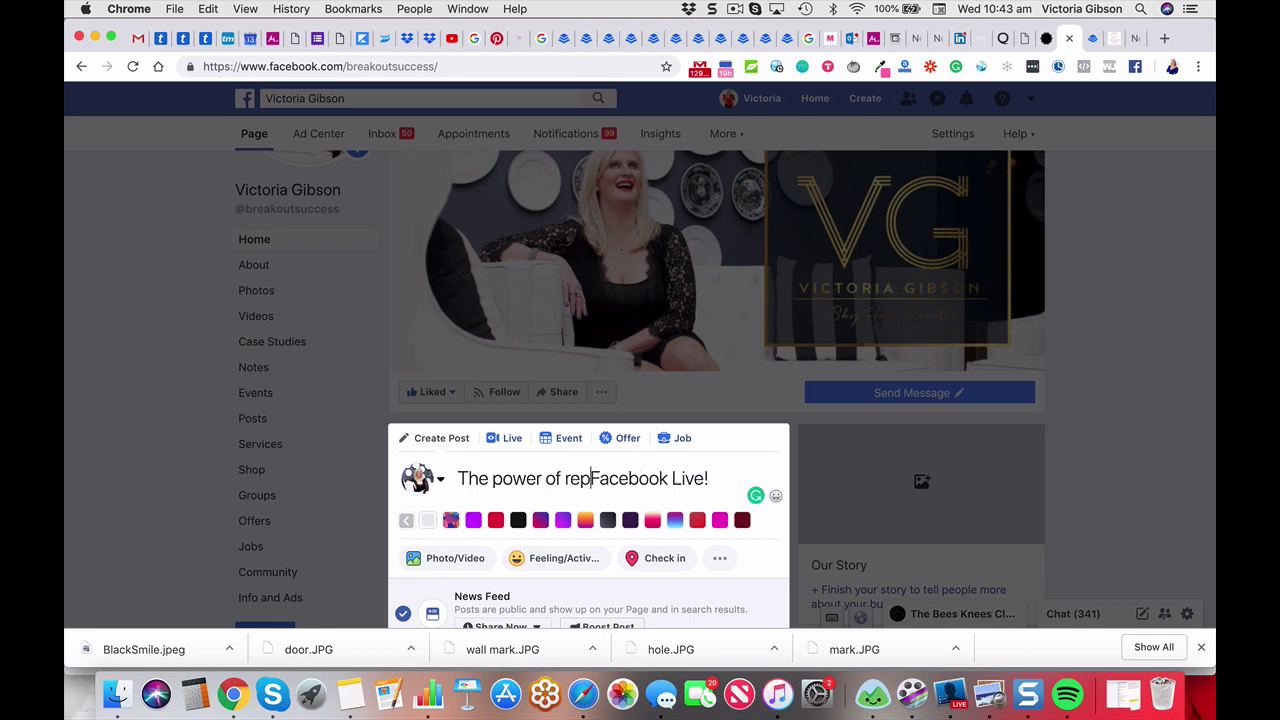
pyautogui.write('your')
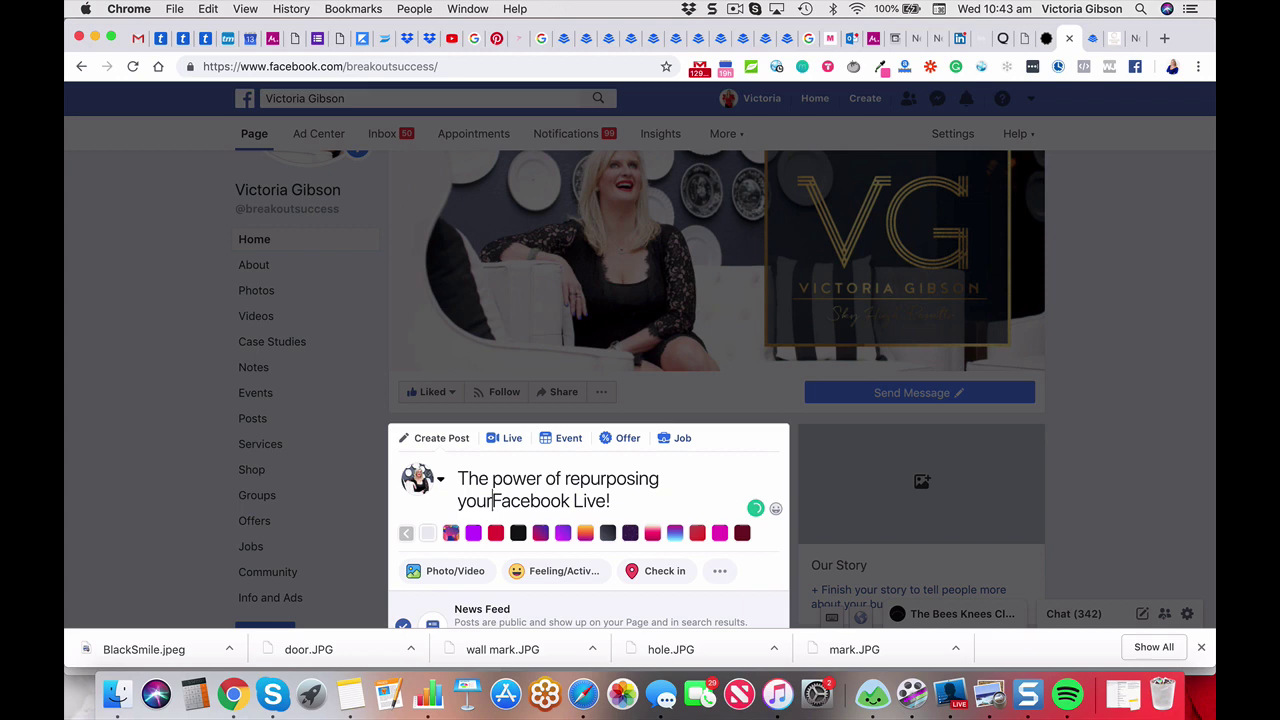
pyautogui.click(643, 500)
pyautogui.scroll(-1, 655, 479)
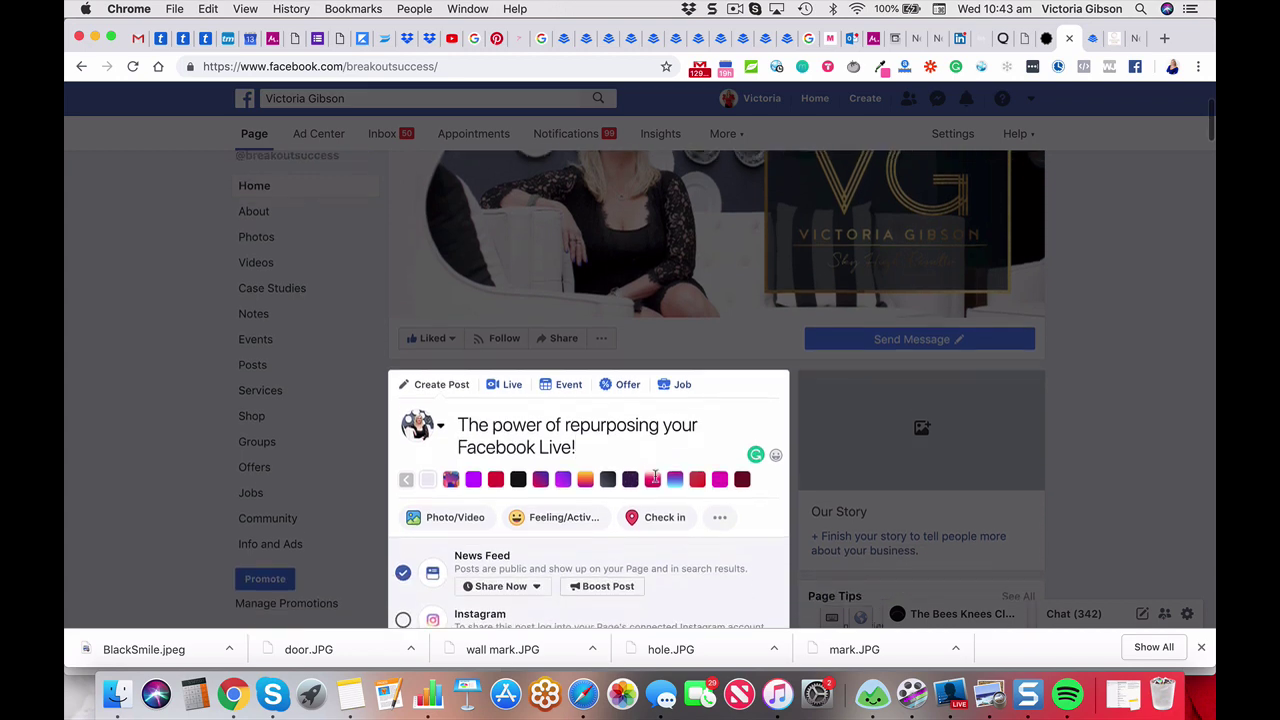
pyautogui.scroll(-1, 586, 405)
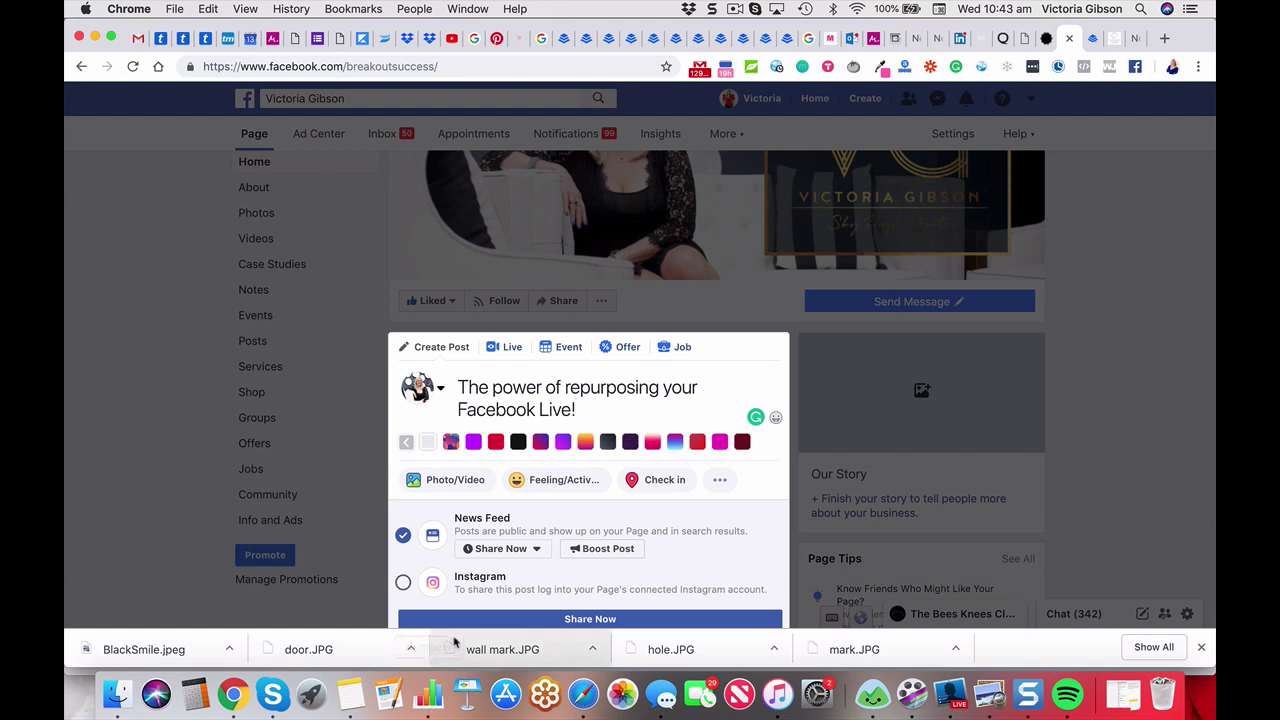
pyautogui.scroll(-1, 492, 533)
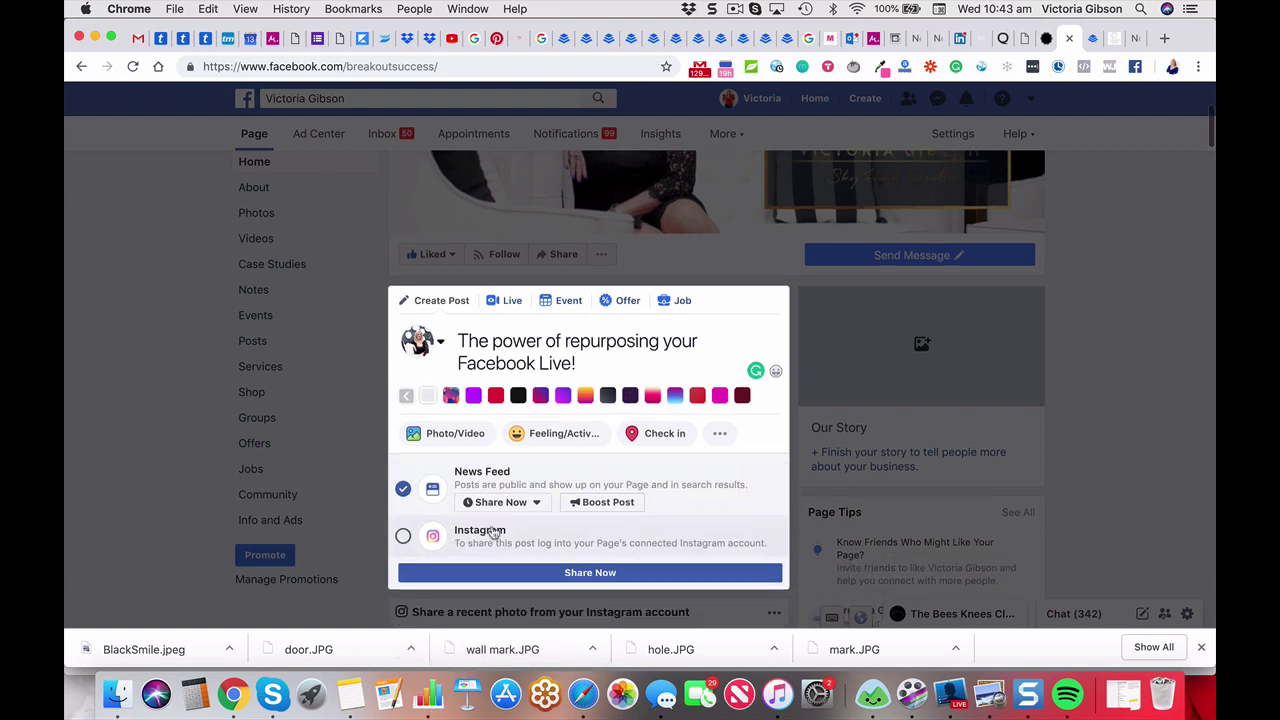
# Switch the composer to a Live broadcast, select the Title field, and view the Interactive poll options.
pyautogui.click(501, 304)
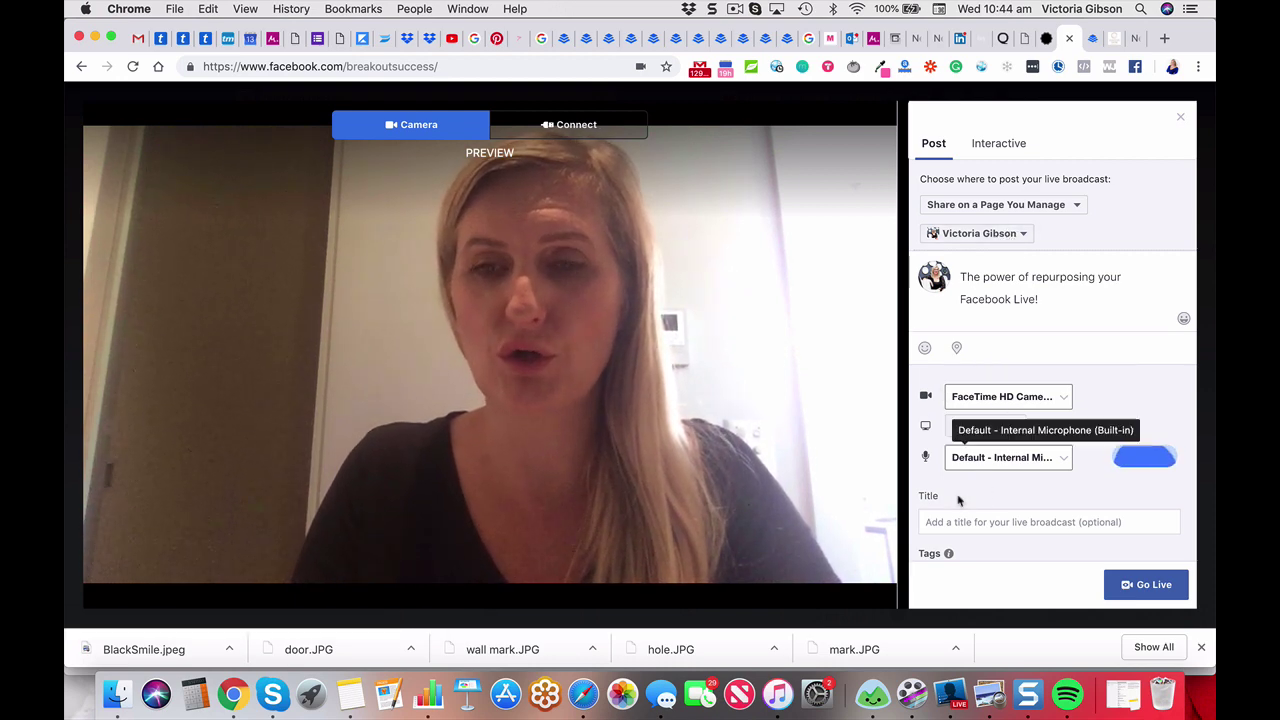
pyautogui.click(936, 523)
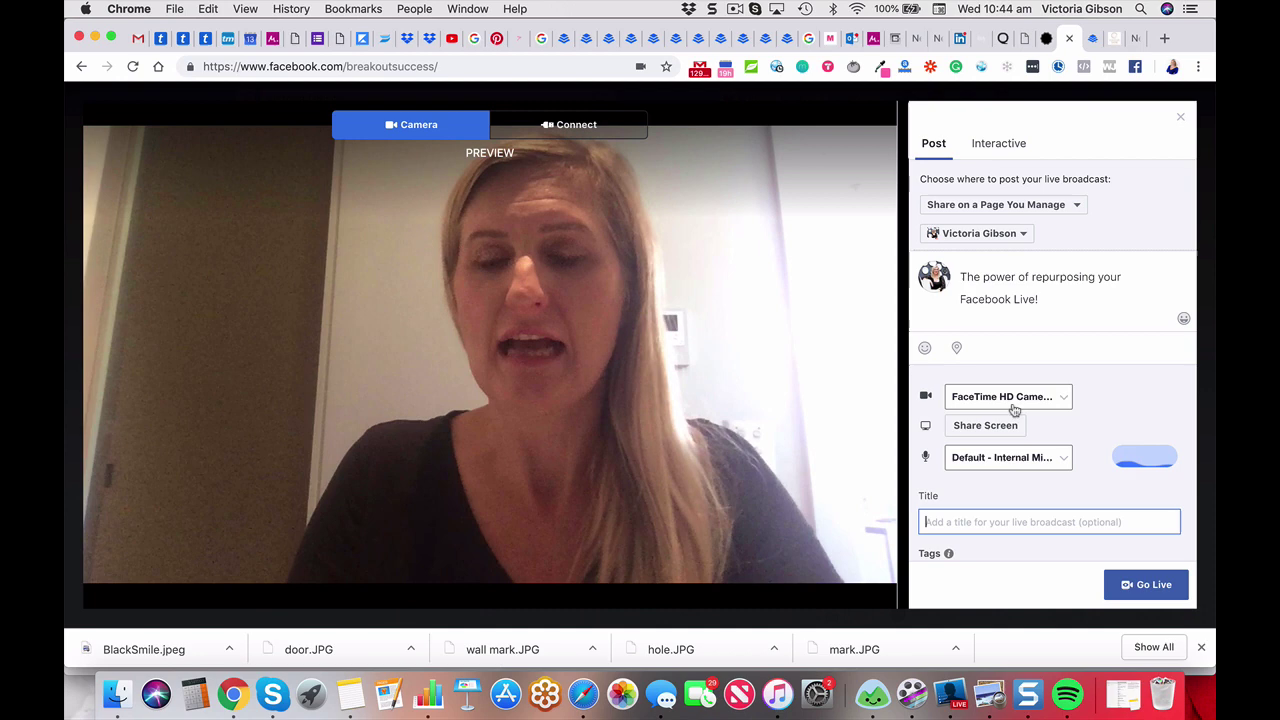
pyautogui.click(1009, 150)
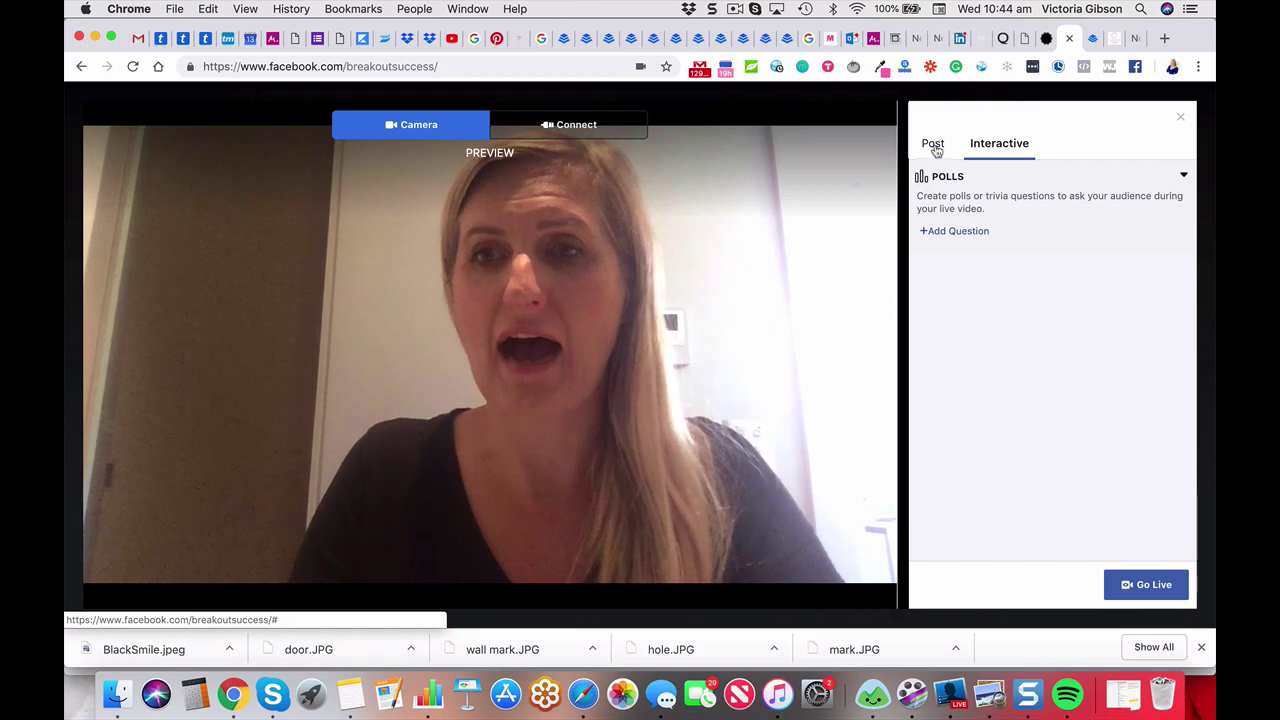
# Start a poll question, delete it unfinished, and return to the broadcast's Post settings.
pyautogui.click(938, 233)
pyautogui.click(936, 252)
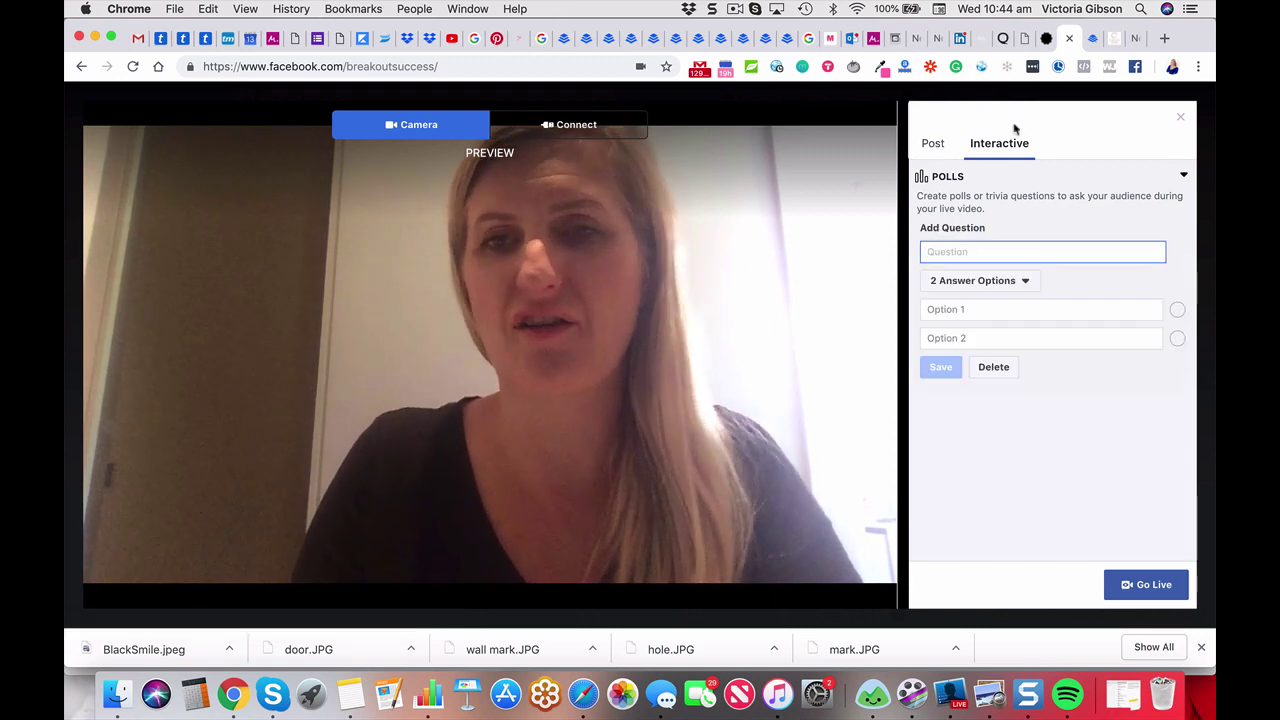
pyautogui.click(1000, 367)
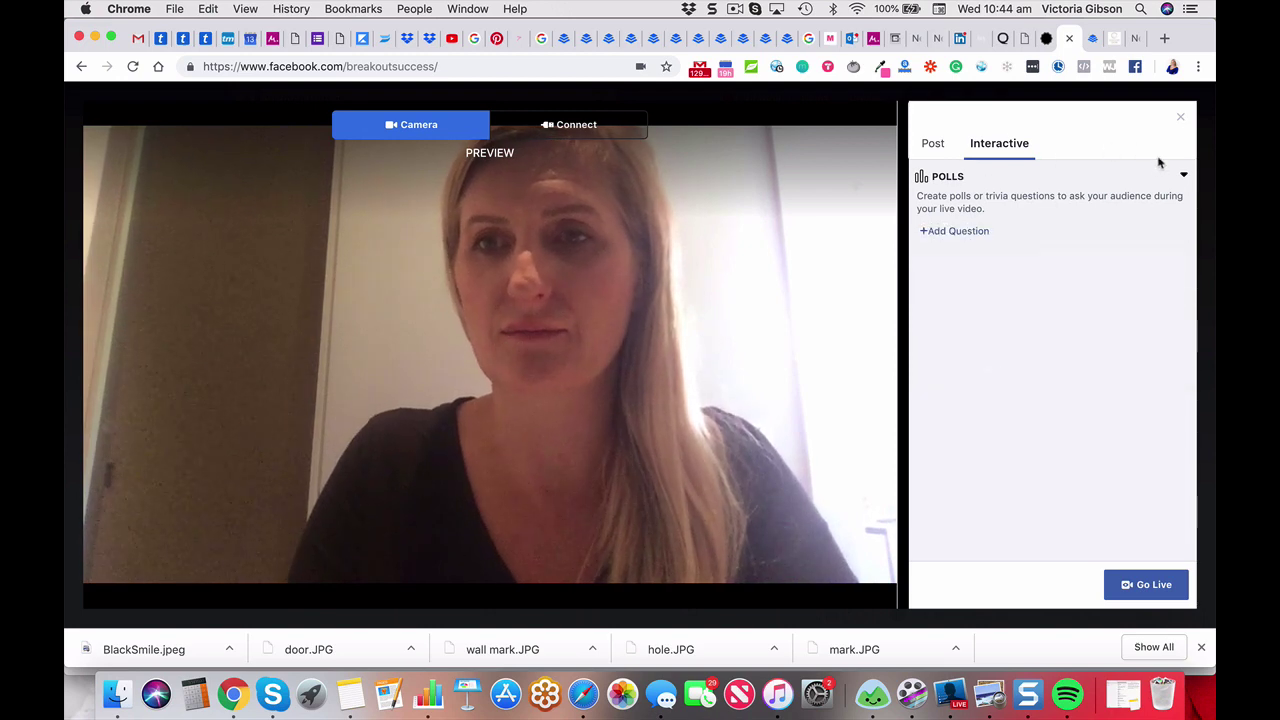
pyautogui.click(933, 145)
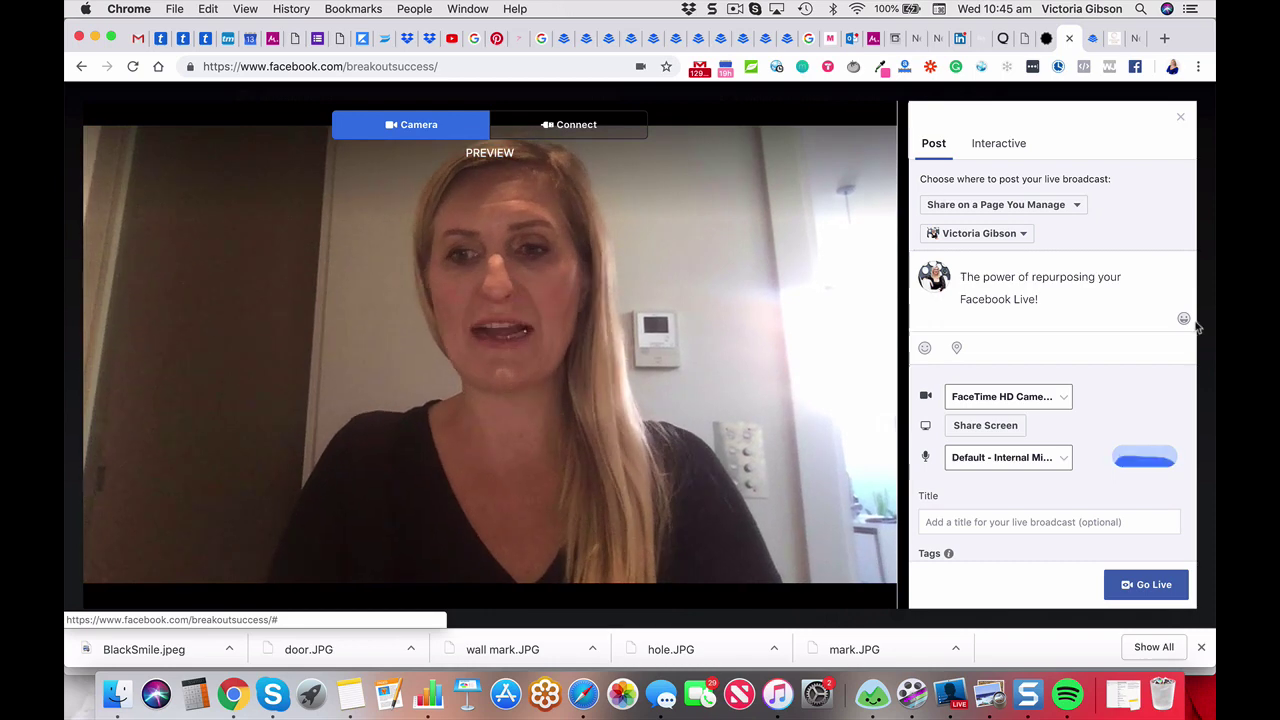
# Go live on the business page and present the broadcast for about a minute.
pyautogui.click(1132, 586)
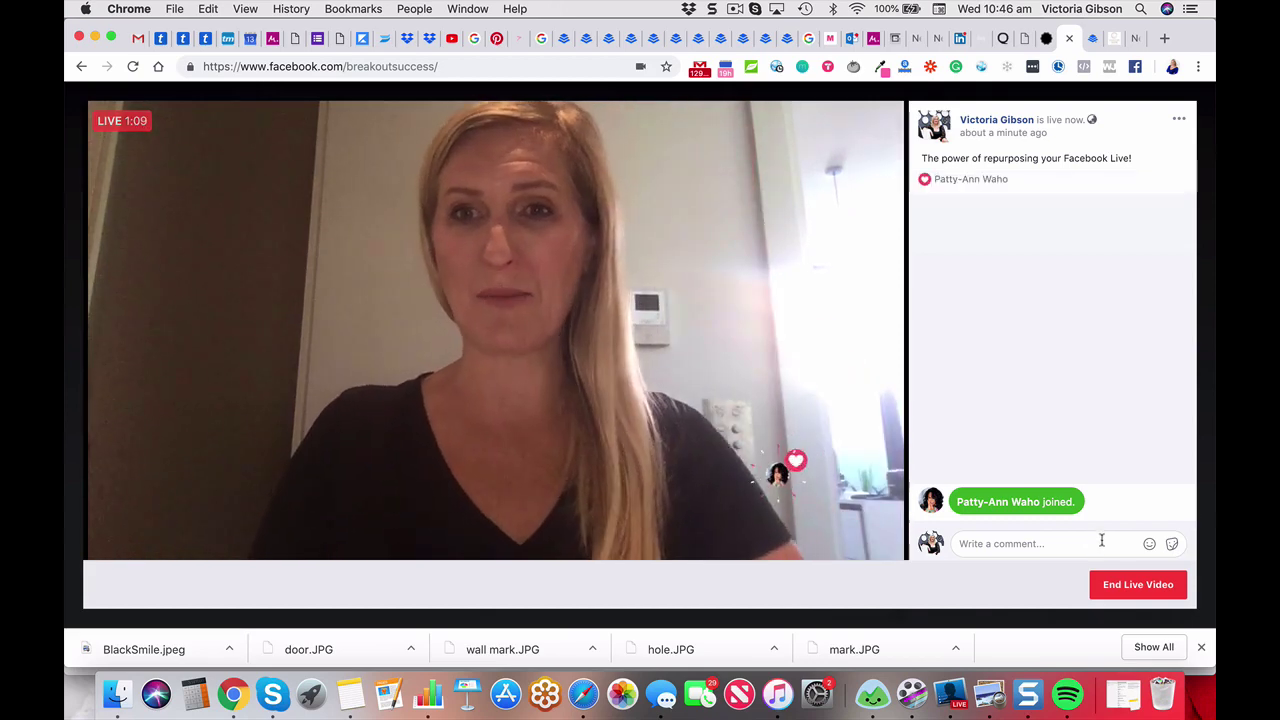
# End the live video, confirm ending it, and keep the replay with Done.
pyautogui.click(1126, 589)
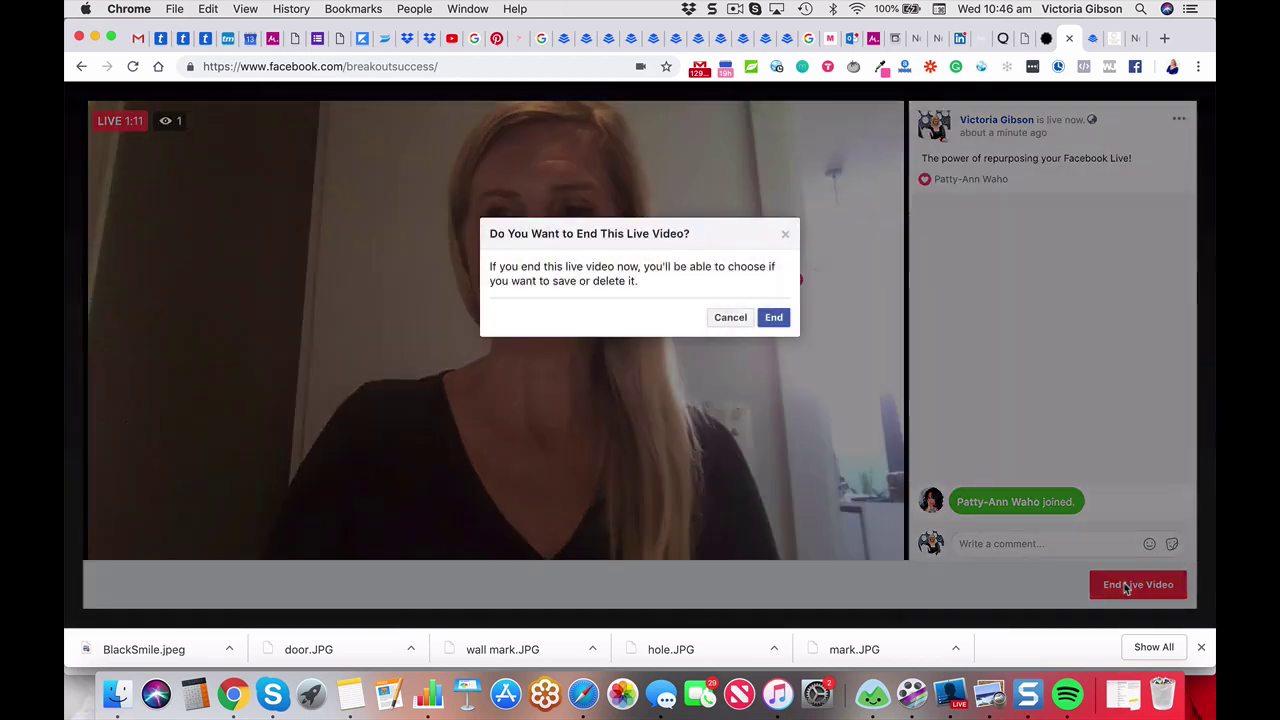
pyautogui.click(776, 320)
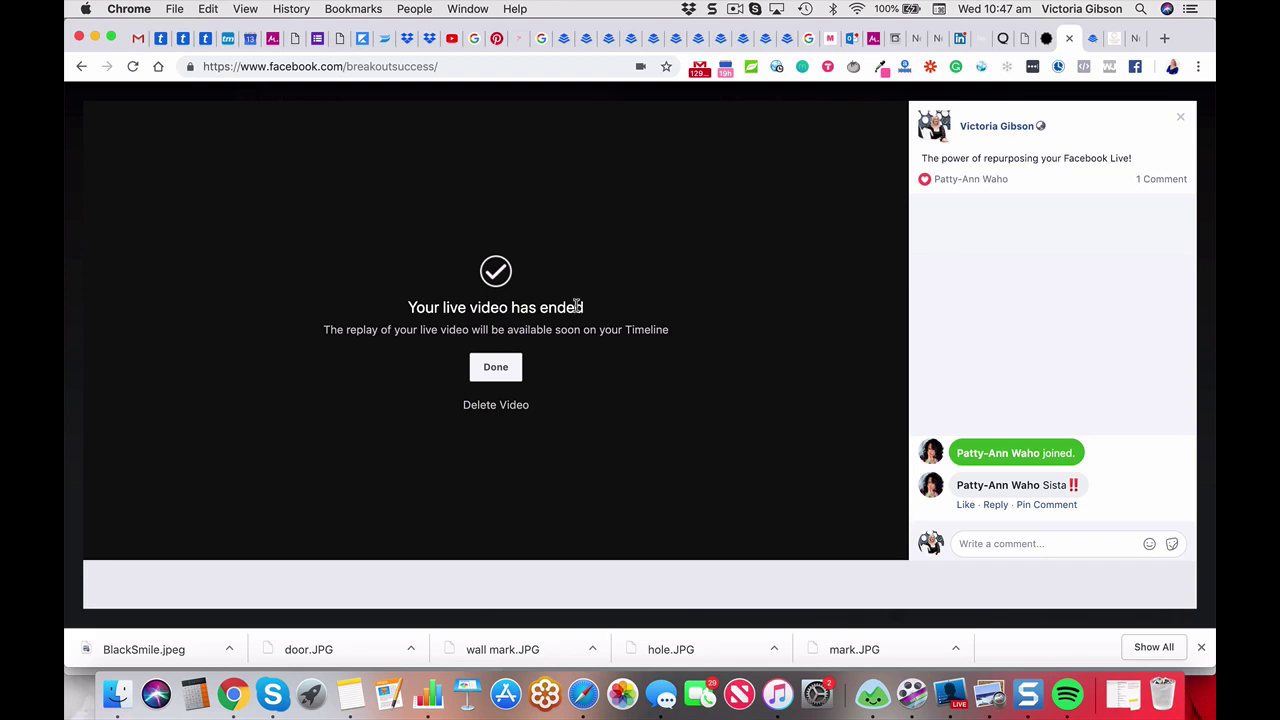
pyautogui.click(495, 368)
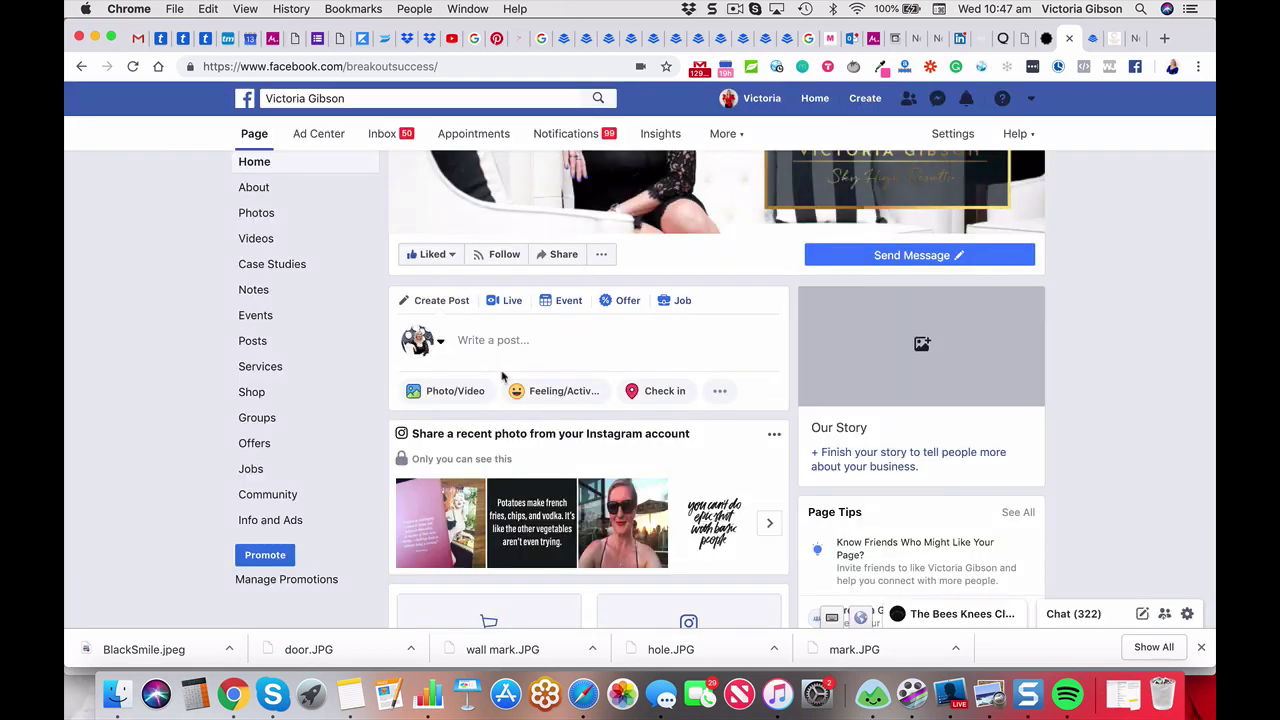
# Scroll the Posts section to the February 7 Prospect Leadership live video so it autoplays with captions.
pyautogui.scroll(-3, 605, 370)
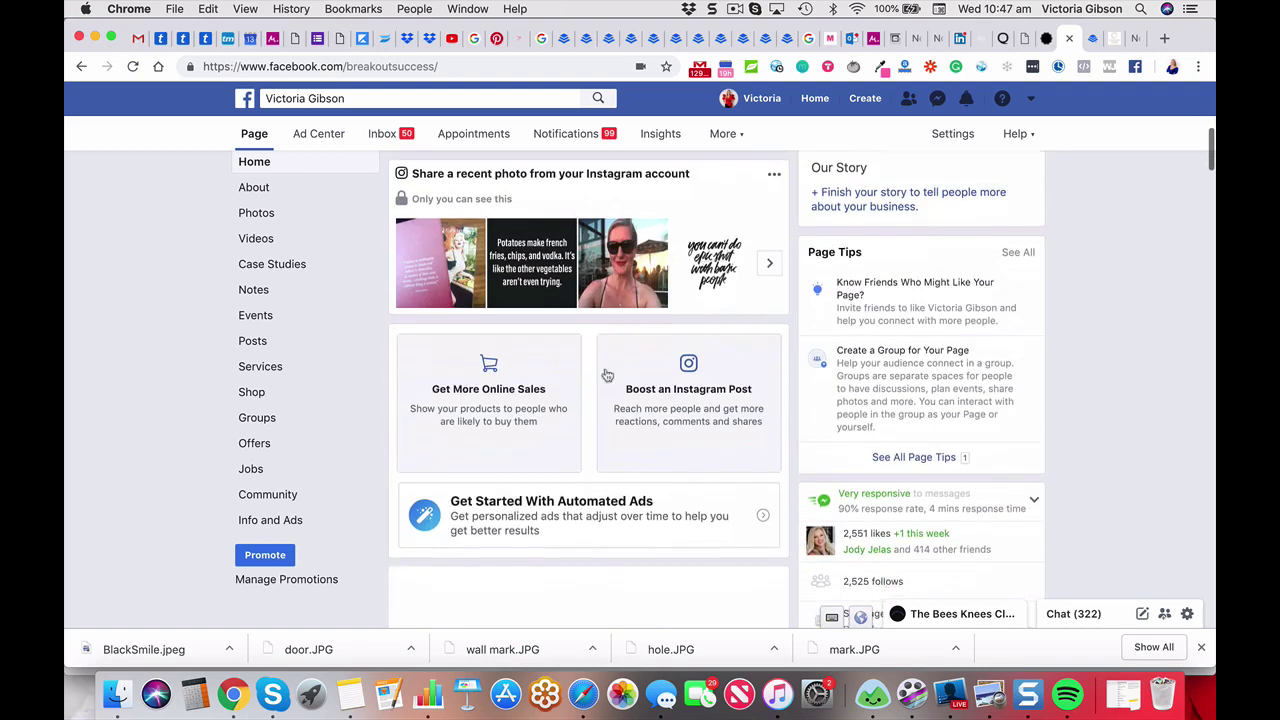
pyautogui.scroll(5, 607, 375)
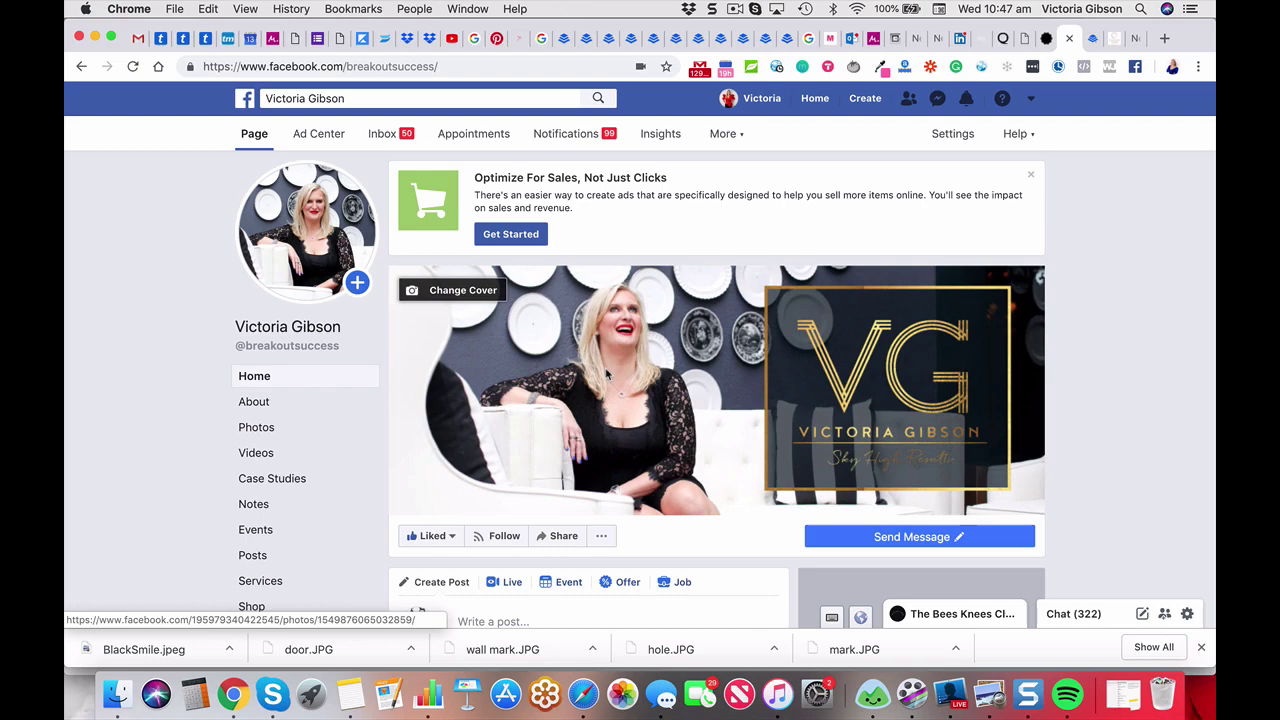
pyautogui.scroll(-5, 605, 373)
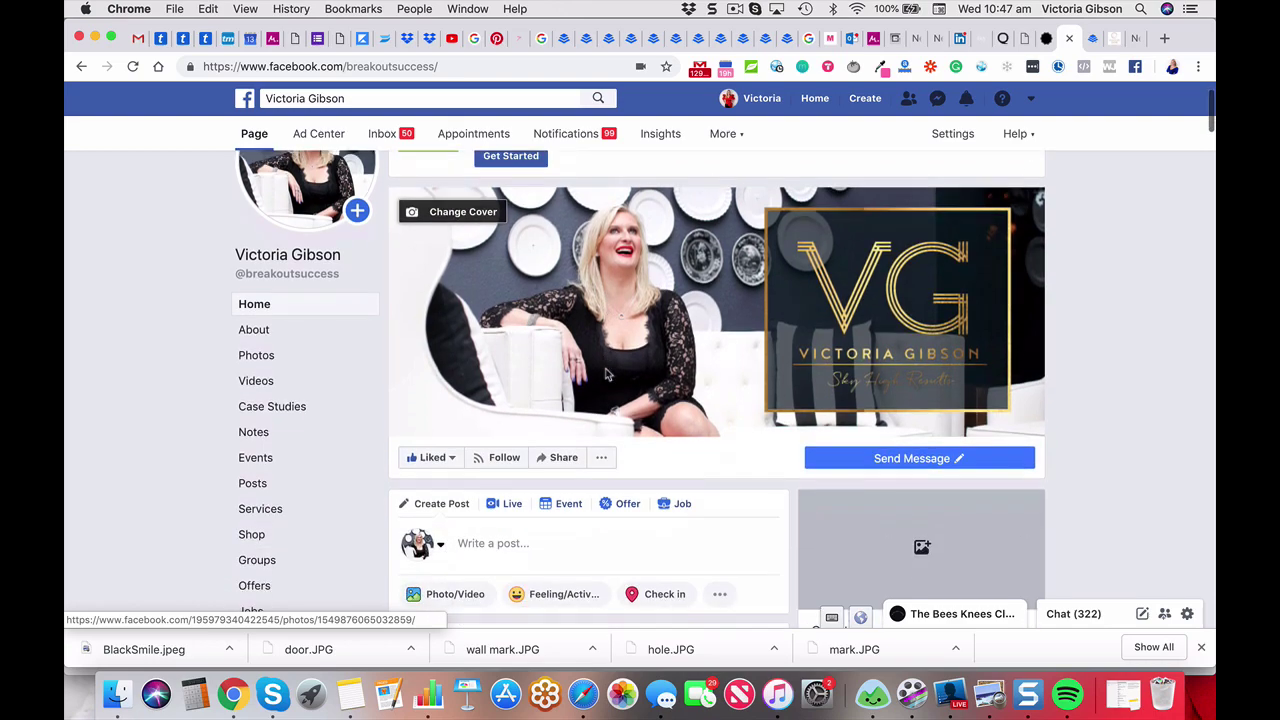
pyautogui.scroll(-8, 605, 373)
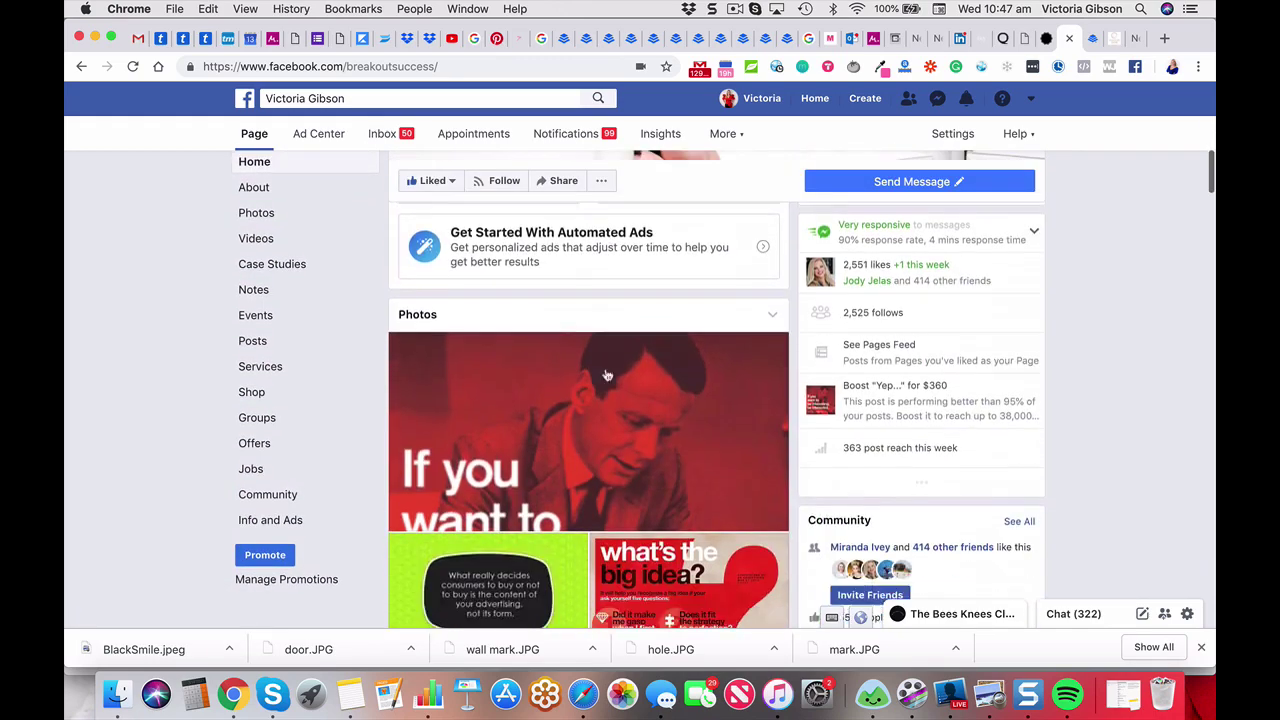
pyautogui.scroll(-5, 605, 374)
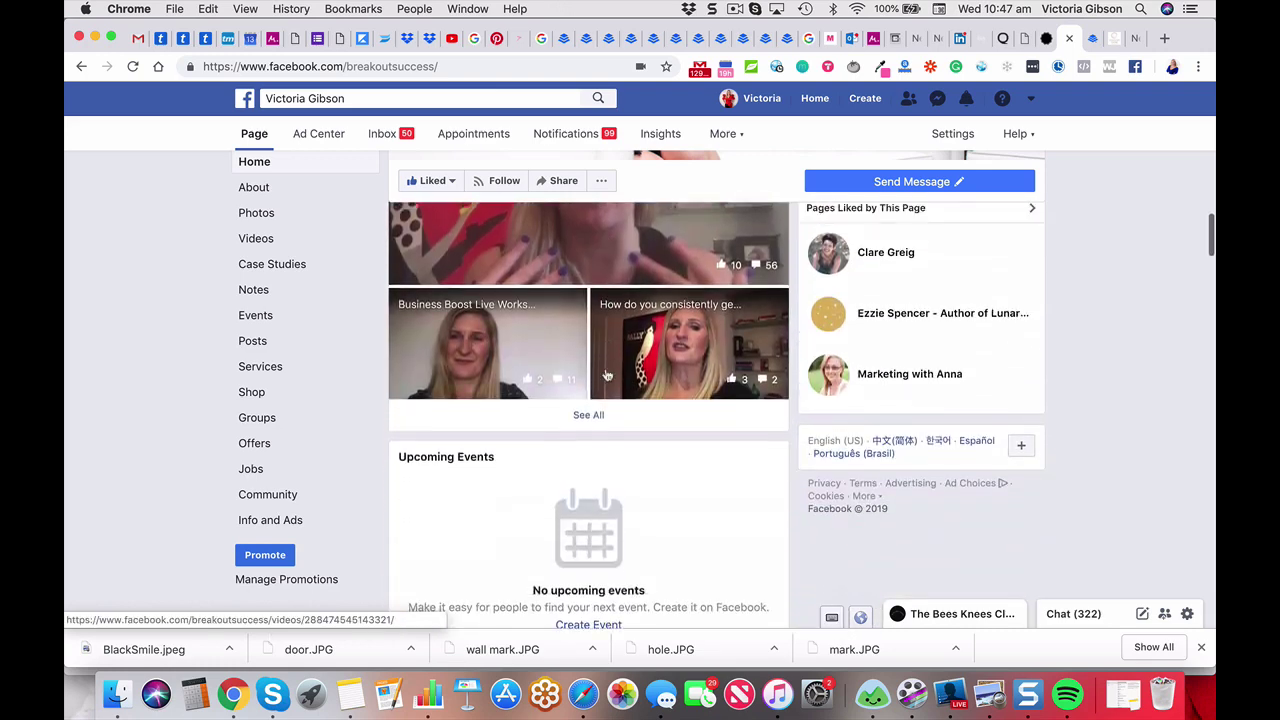
pyautogui.scroll(-10, 605, 374)
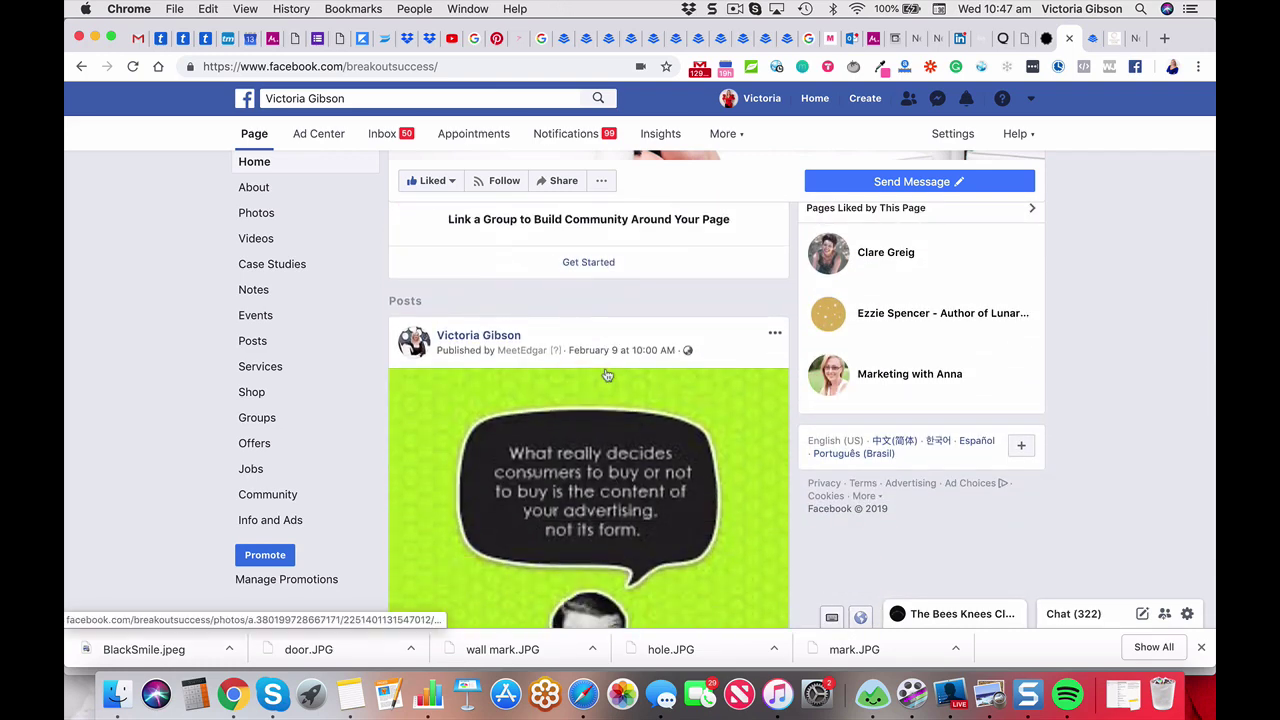
pyautogui.scroll(1, 501, 250)
pyautogui.scroll(8, 501, 250)
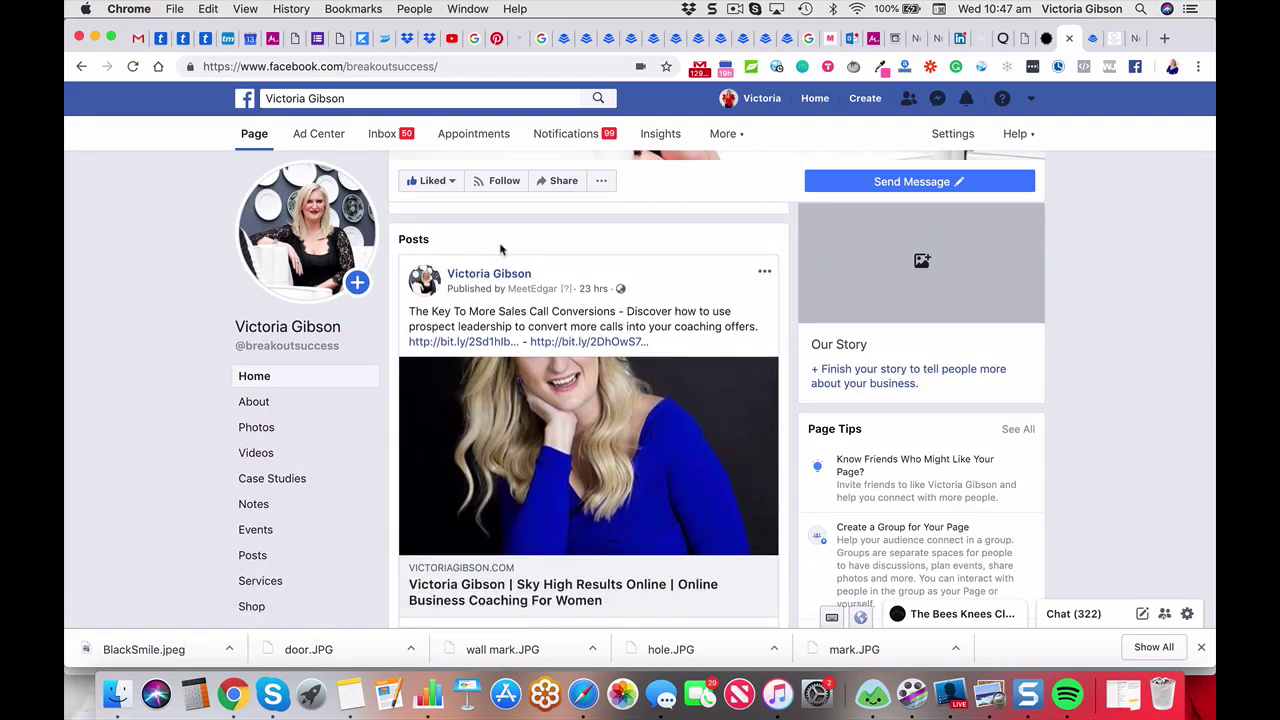
pyautogui.scroll(-10, 501, 250)
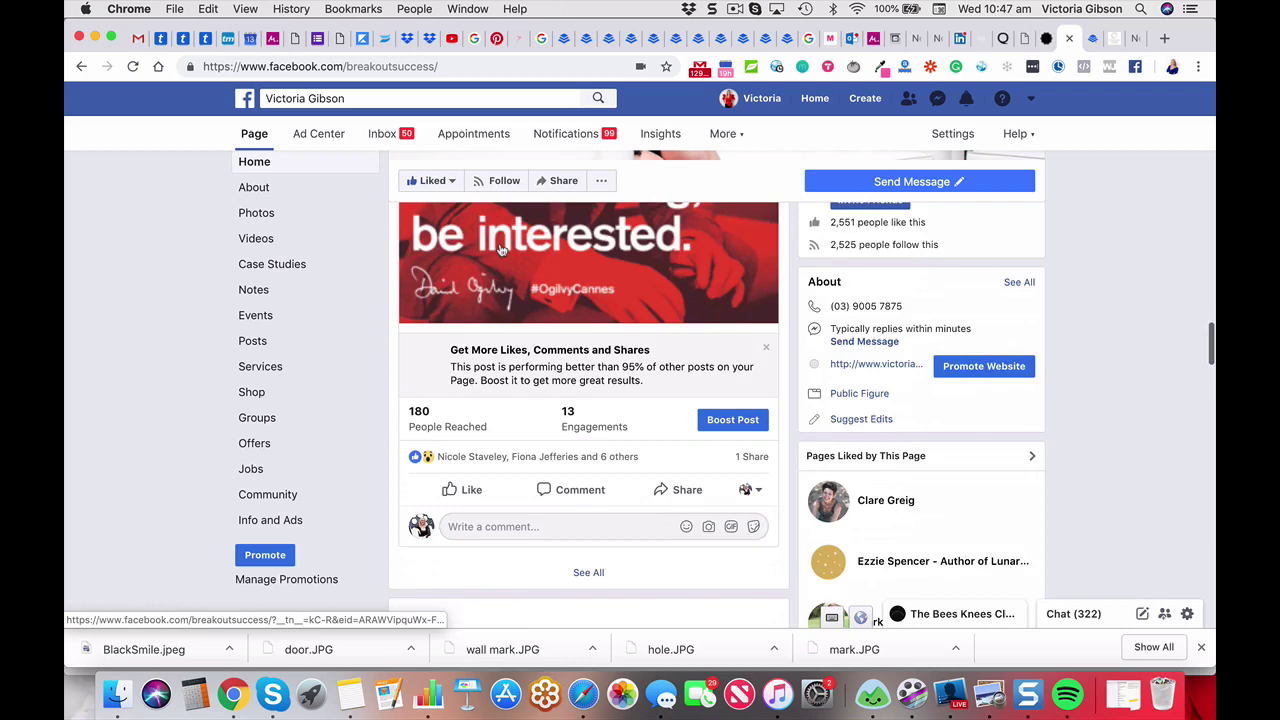
pyautogui.scroll(-12, 501, 250)
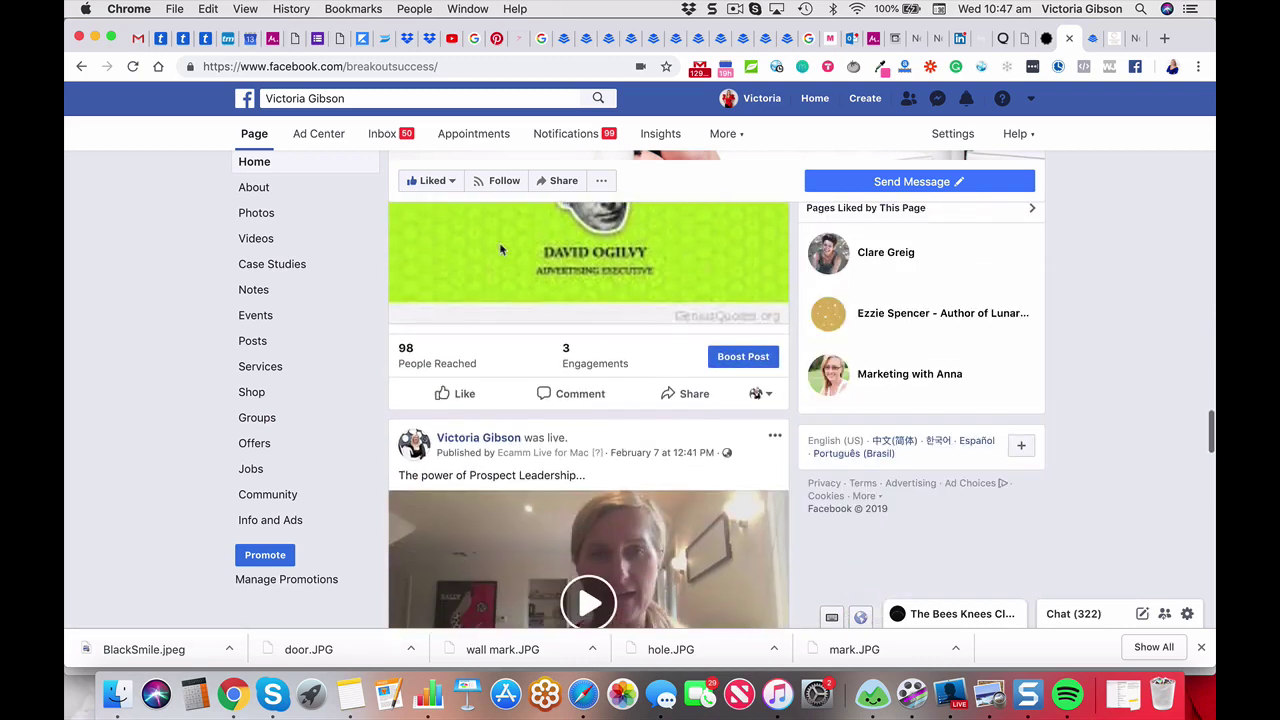
pyautogui.scroll(3, 499, 244)
pyautogui.scroll(1, 499, 244)
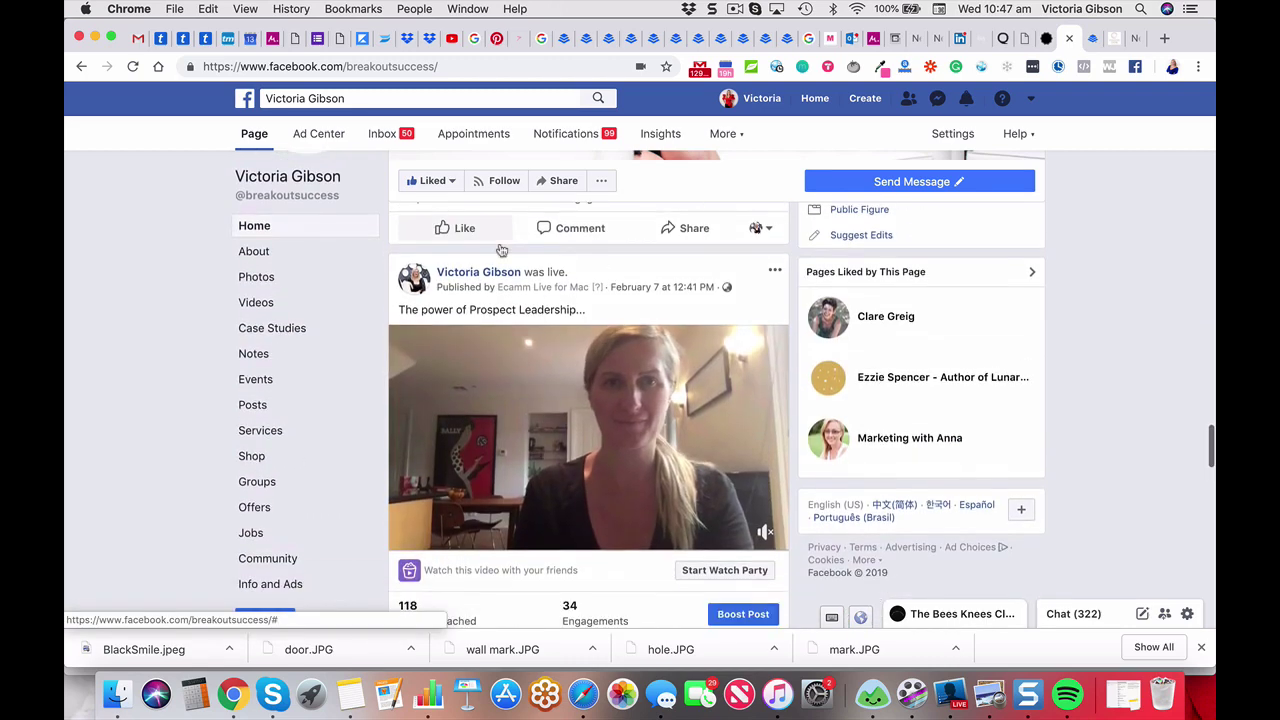
pyautogui.moveTo(502, 249)
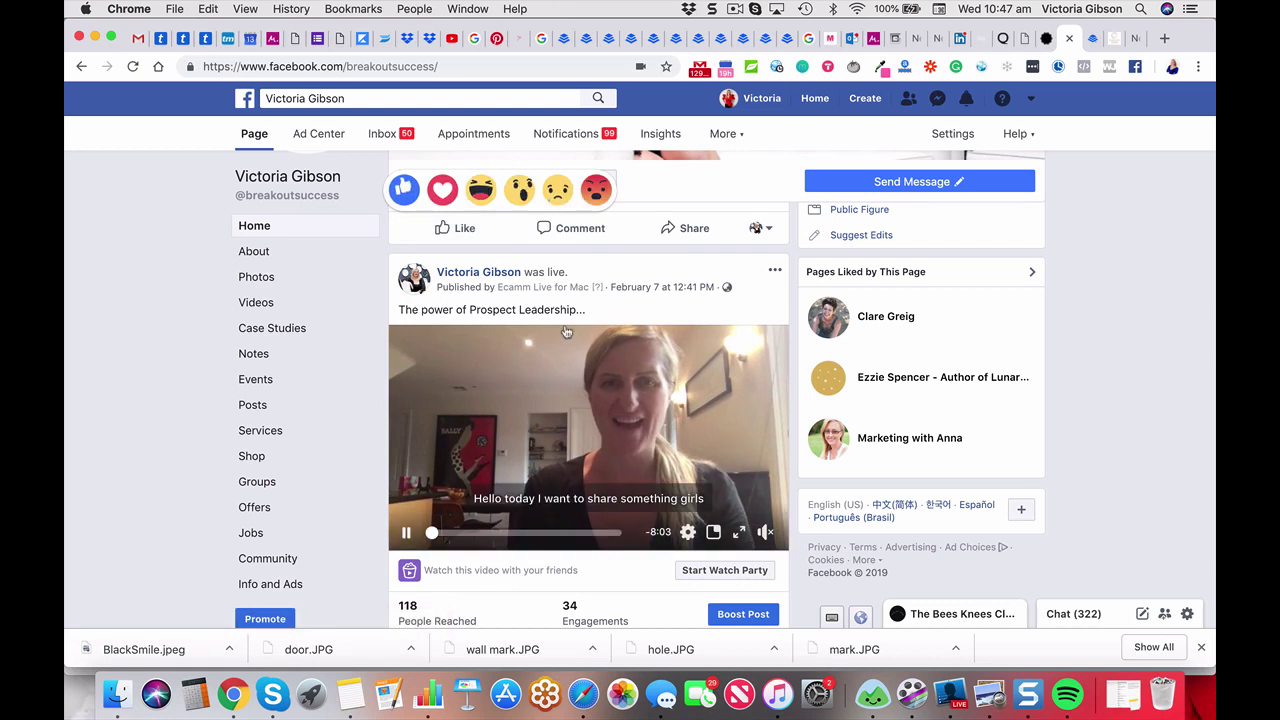
# Open the '...' options menu on the Prospect Leadership live video post.
pyautogui.click(776, 272)
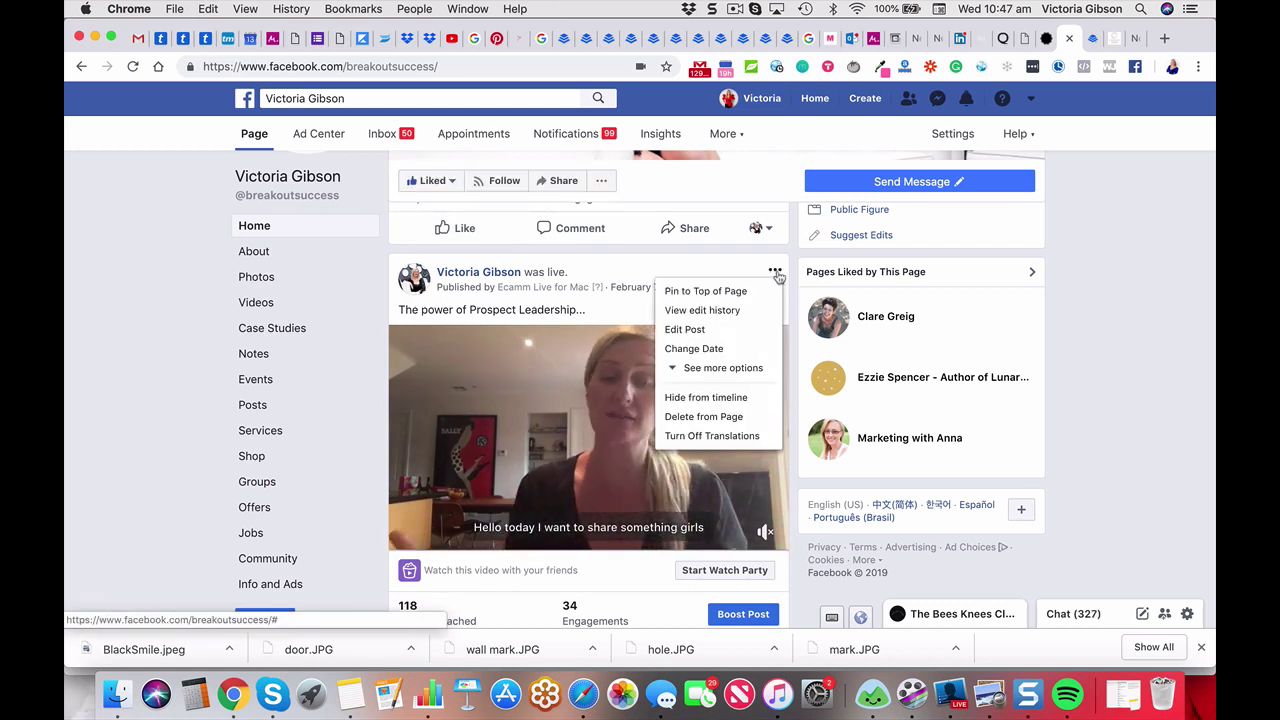
pyautogui.click(700, 274)
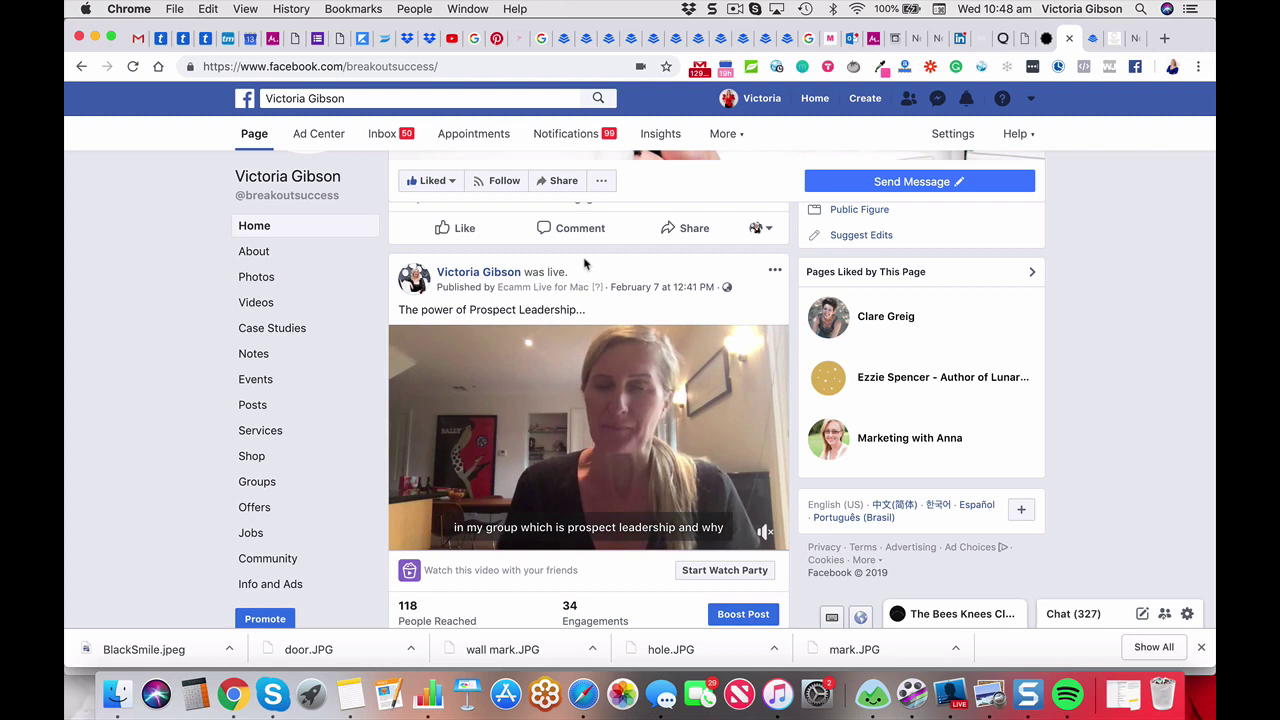
pyautogui.click(772, 269)
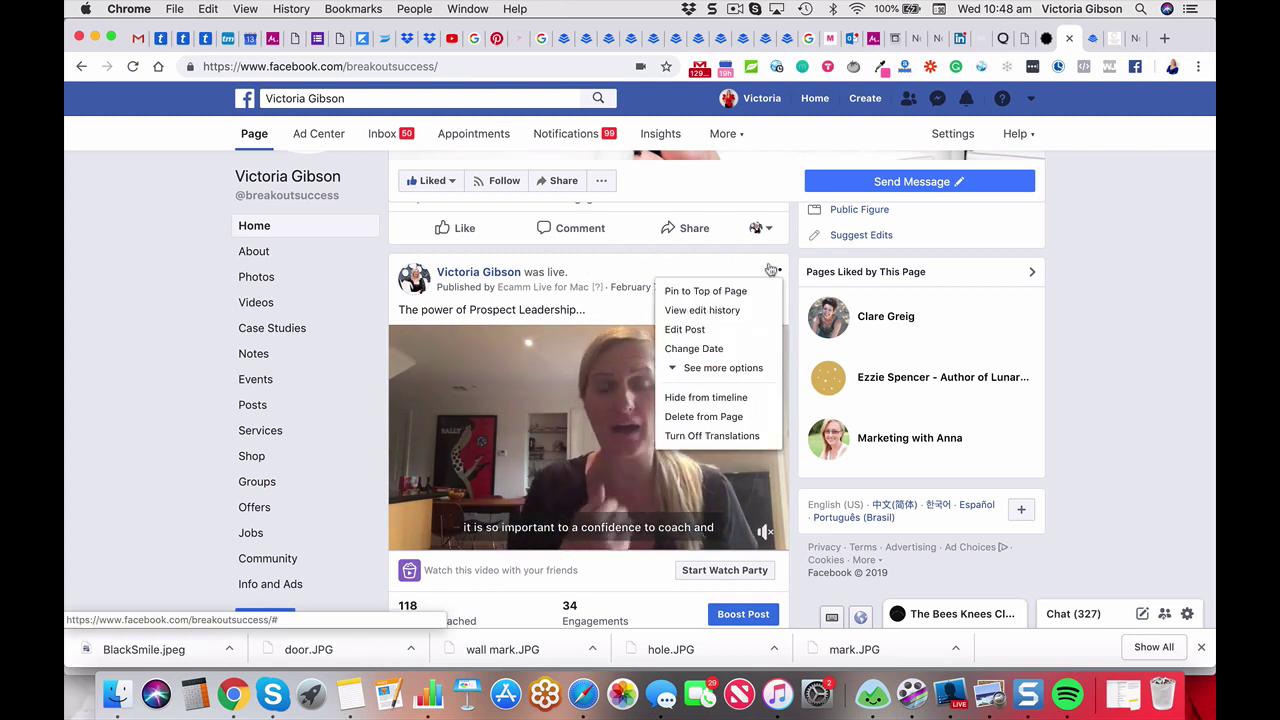
# Choose Edit Post to open the Edit Video window for the Prospect Leadership replay.
pyautogui.click(705, 331)
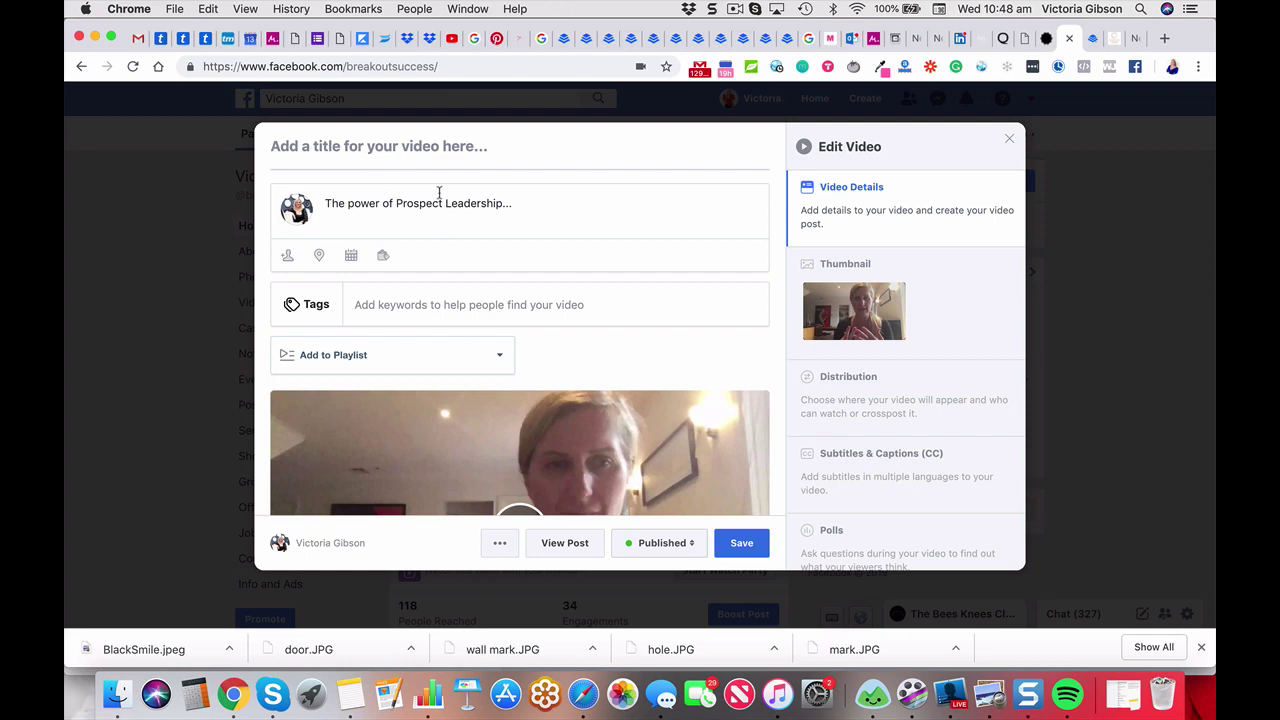
pyautogui.scroll(-5, 729, 275)
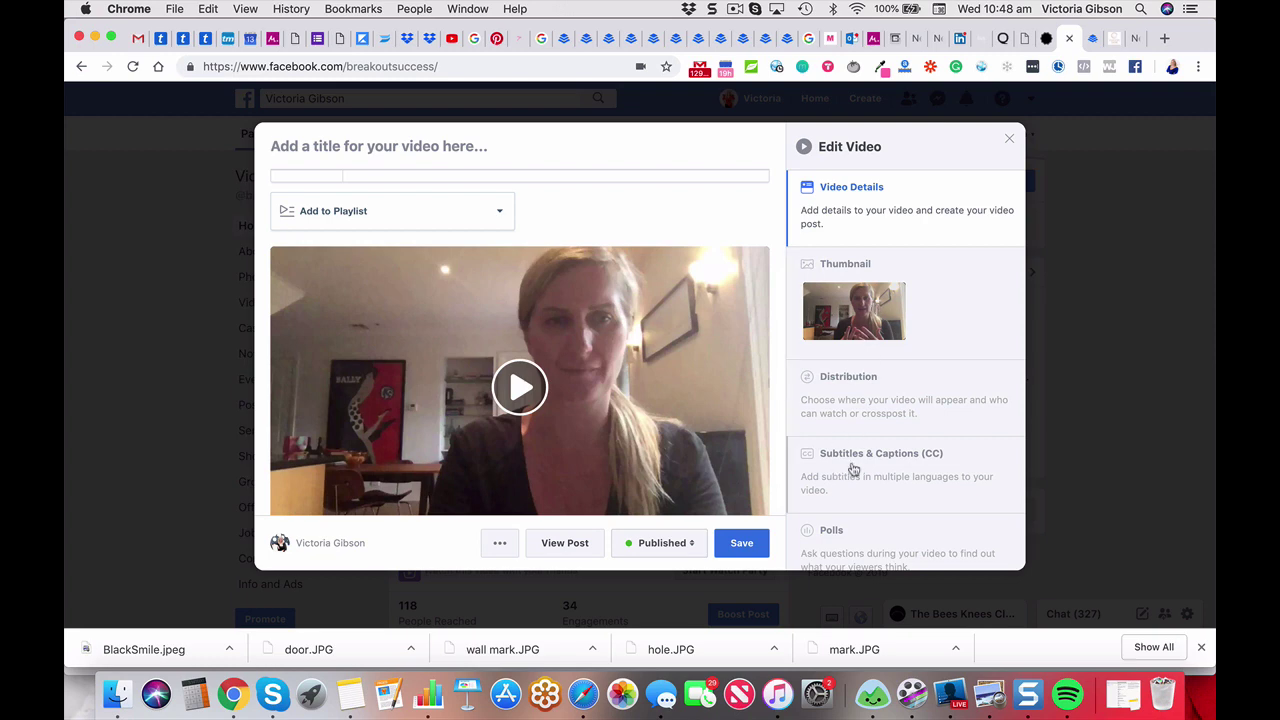
# Verify Subtitles & Captions shows English video language with auto-generated captions, then close Edit Video.
pyautogui.click(853, 467)
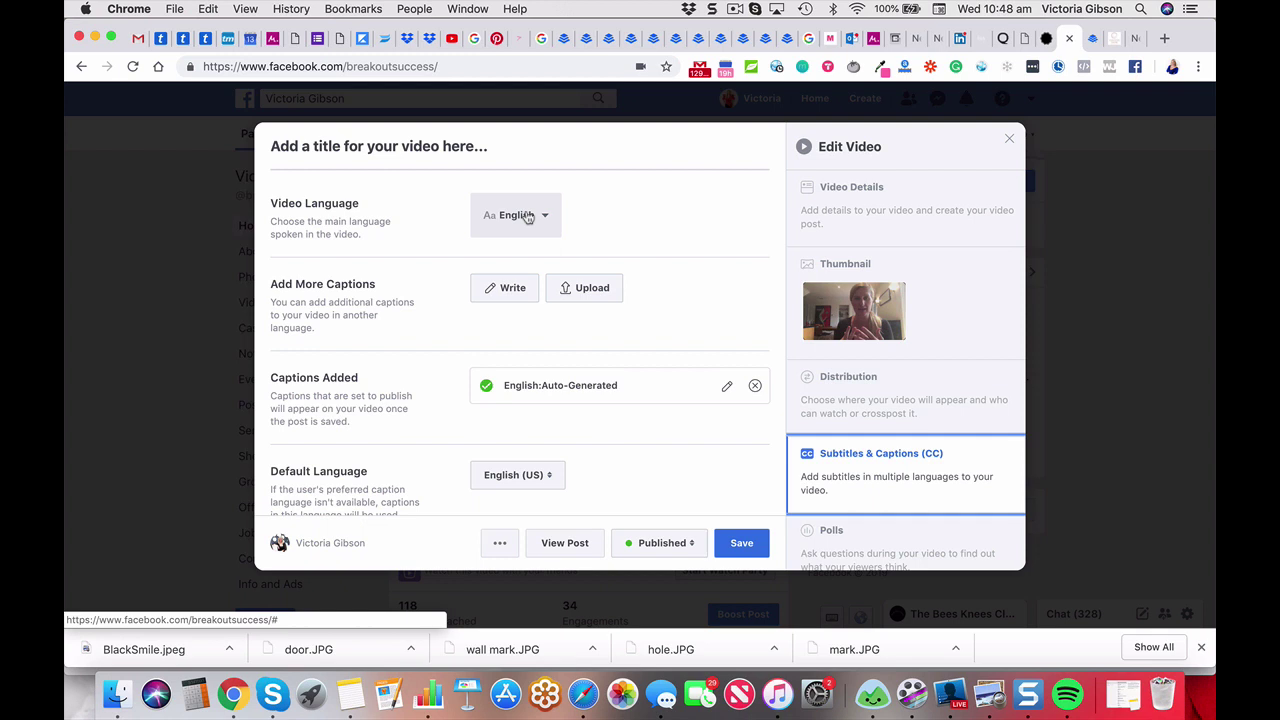
pyautogui.click(527, 217)
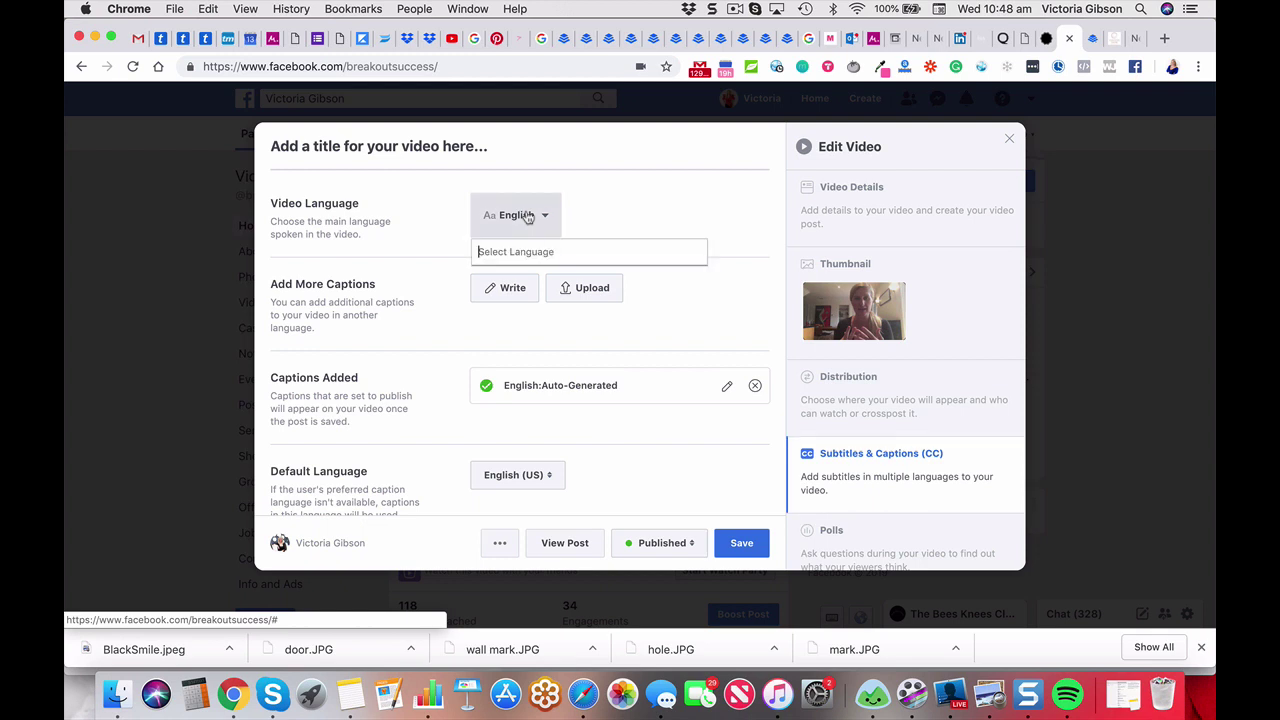
pyautogui.click(527, 217)
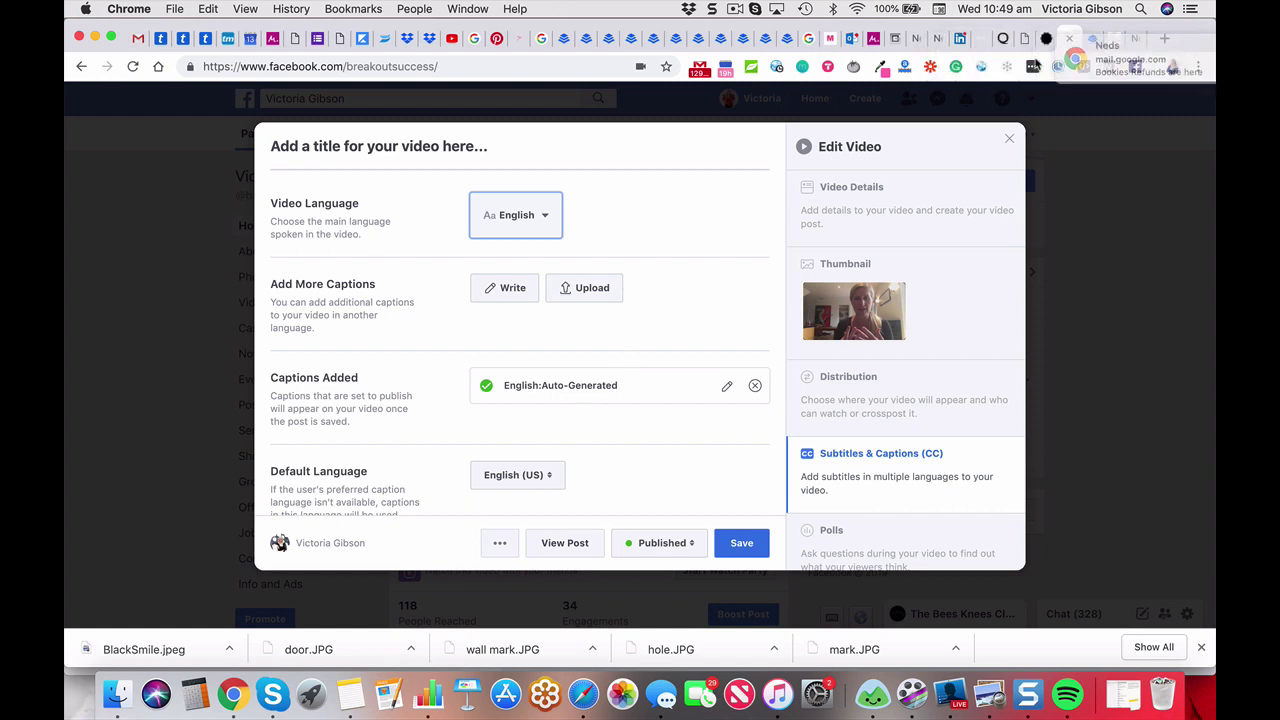
pyautogui.scroll(-2, 531, 338)
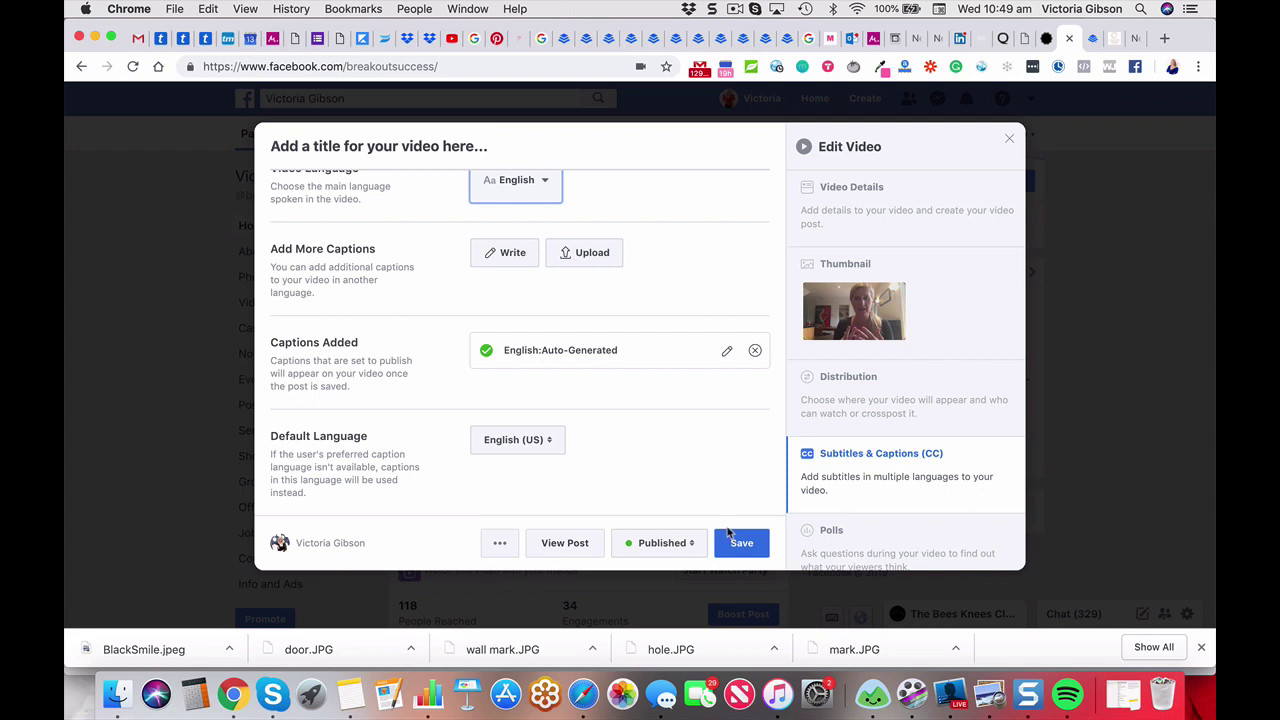
pyautogui.click(1010, 138)
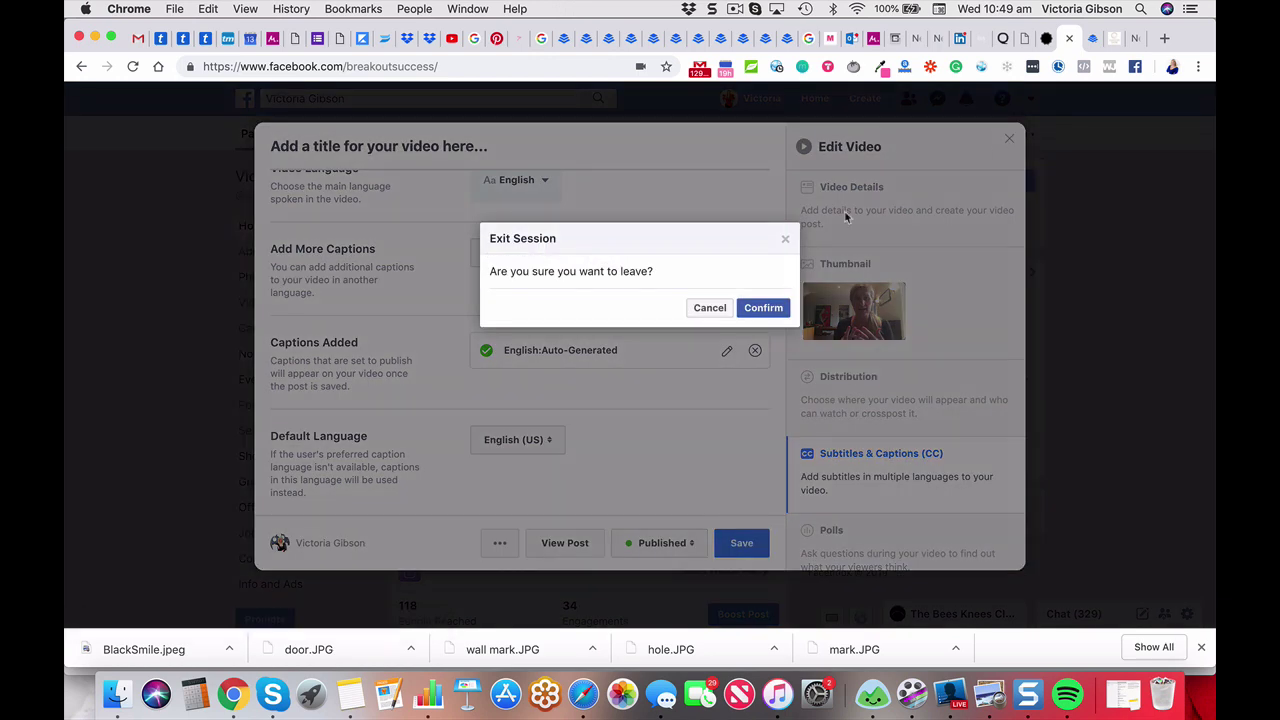
# Confirm exiting the editor and open the Prospect Leadership replay on its own video page.
pyautogui.click(756, 311)
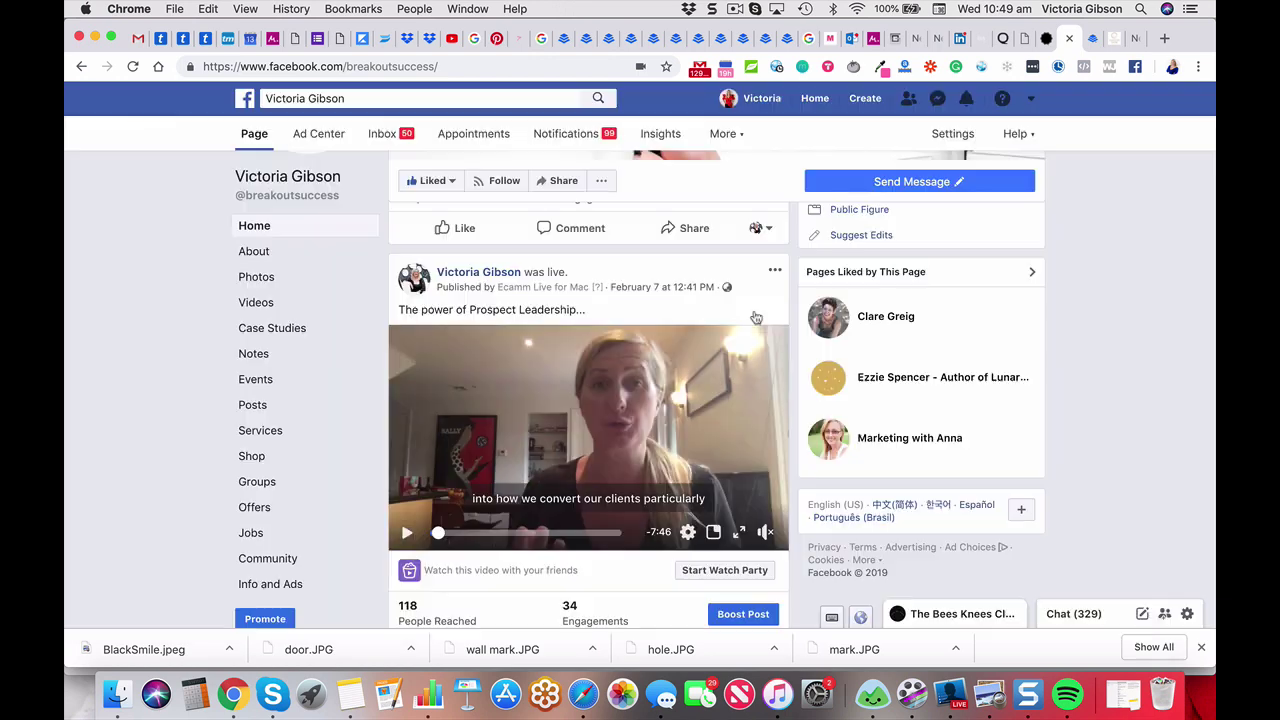
pyautogui.click(664, 288)
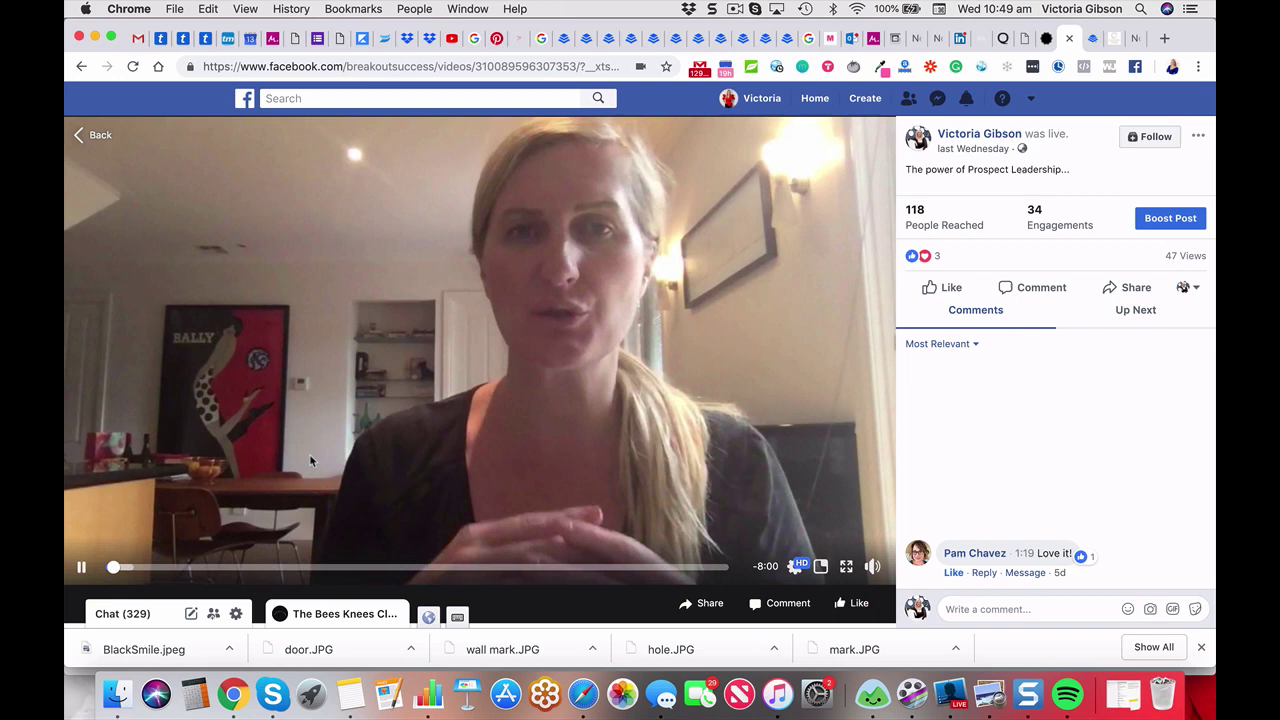
# Pause the live video and copy its page address from the address bar for the email.
pyautogui.press('space')
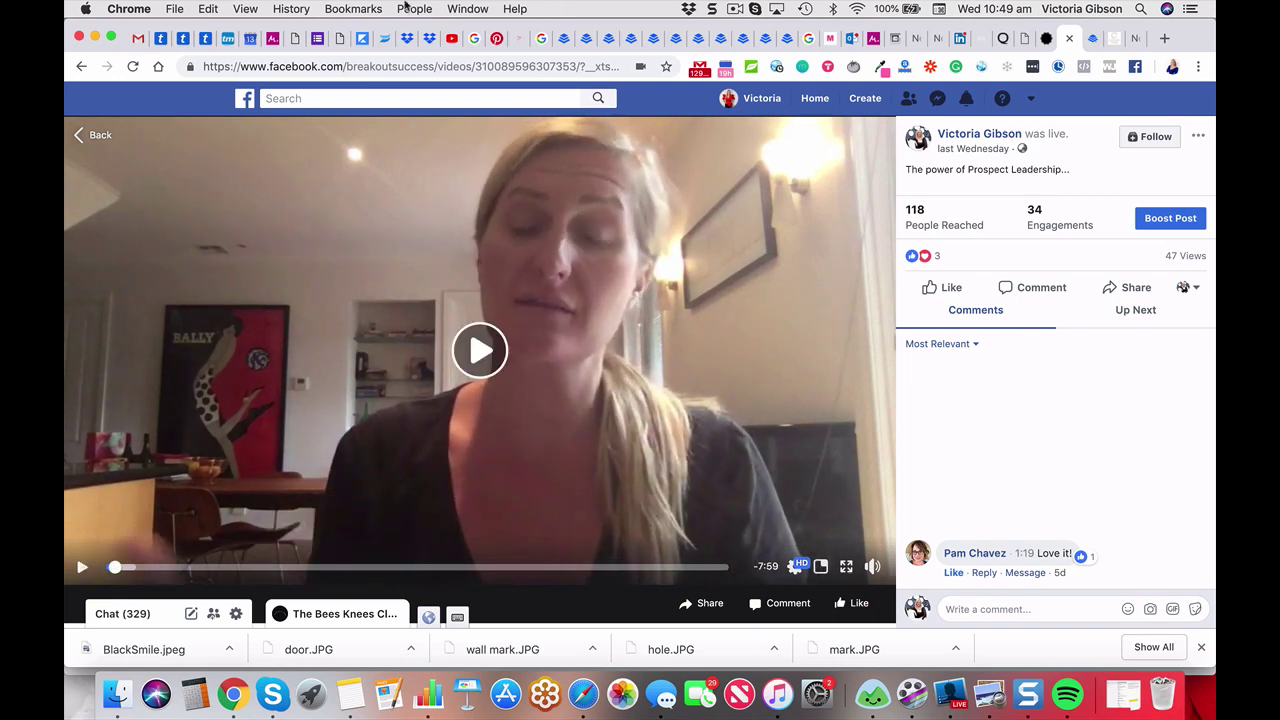
pyautogui.click(370, 66)
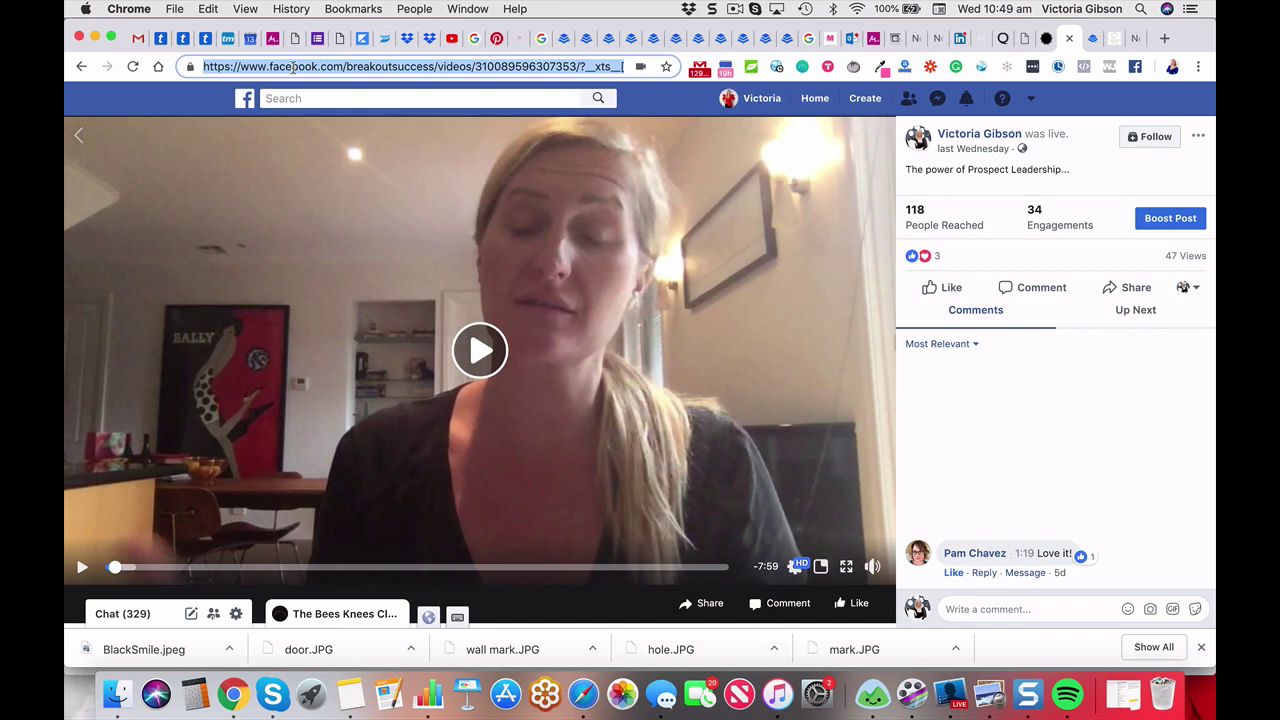
pyautogui.click(208, 9)
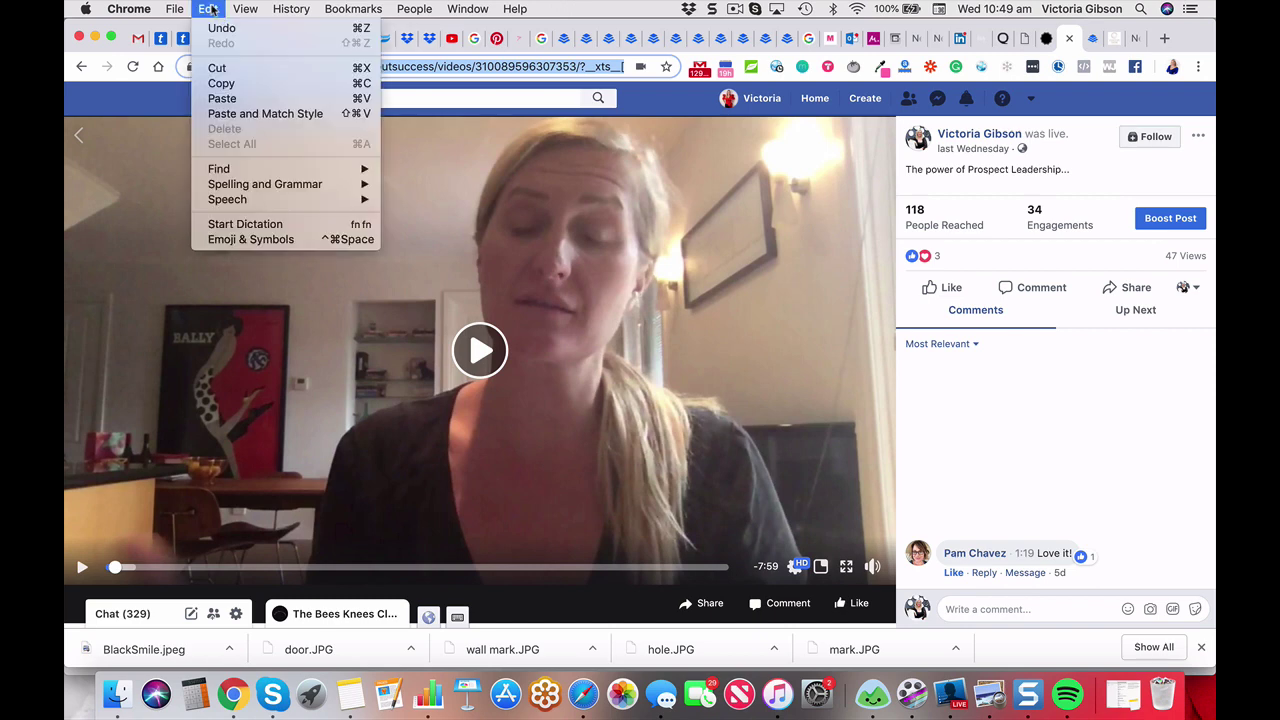
pyautogui.click(223, 83)
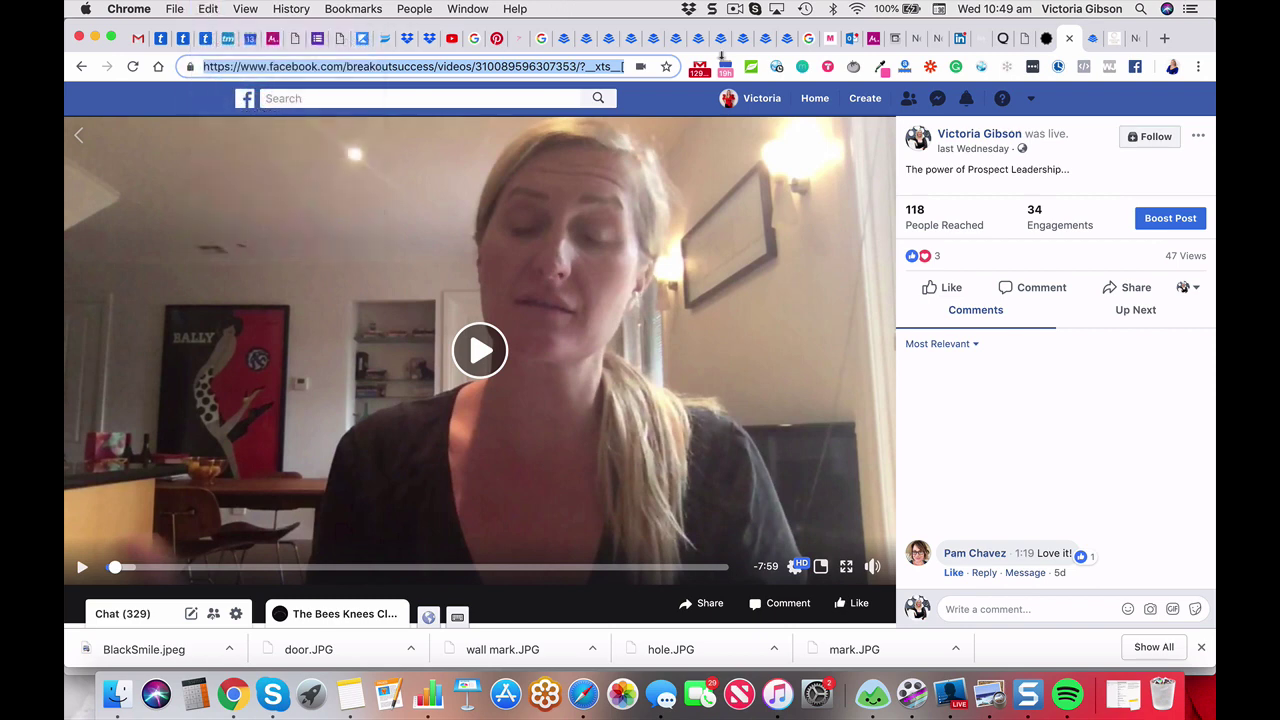
pyautogui.click(1167, 44)
# Sign back in to Infusionsoft via the 'infus' suggestion, then close its tab and return to the video.
pyautogui.write('infus')
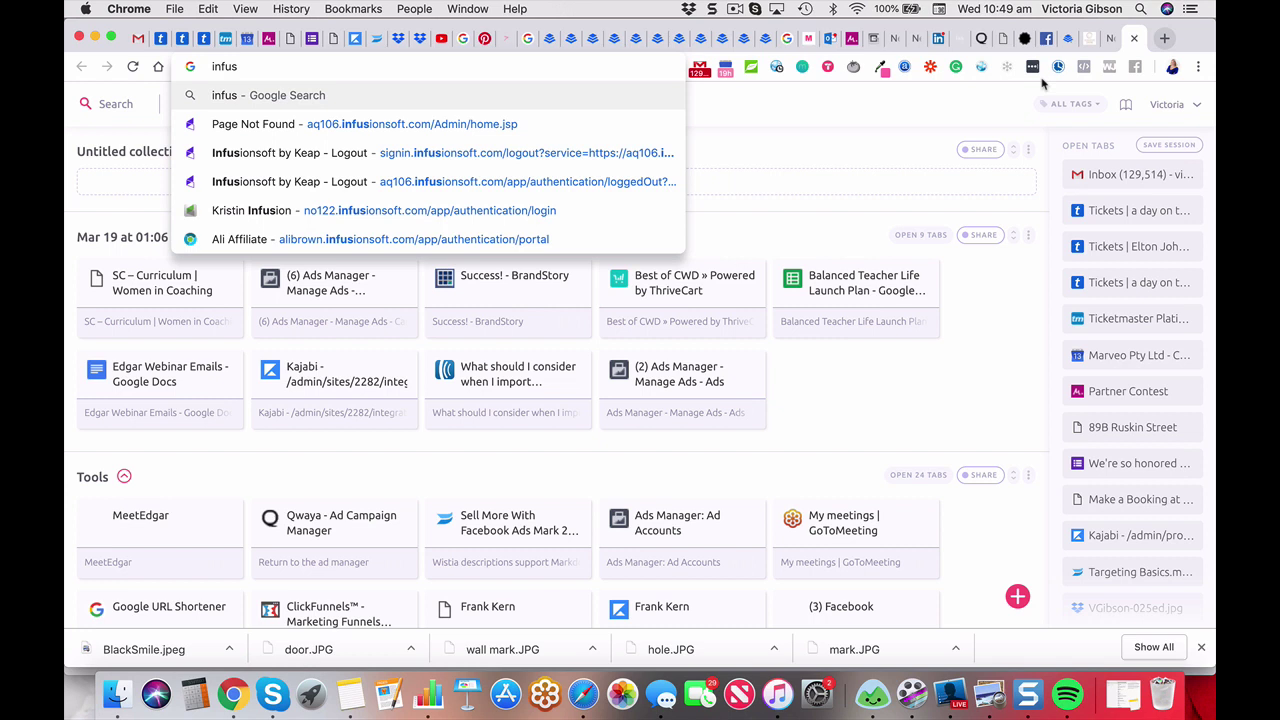
pyautogui.click(622, 160)
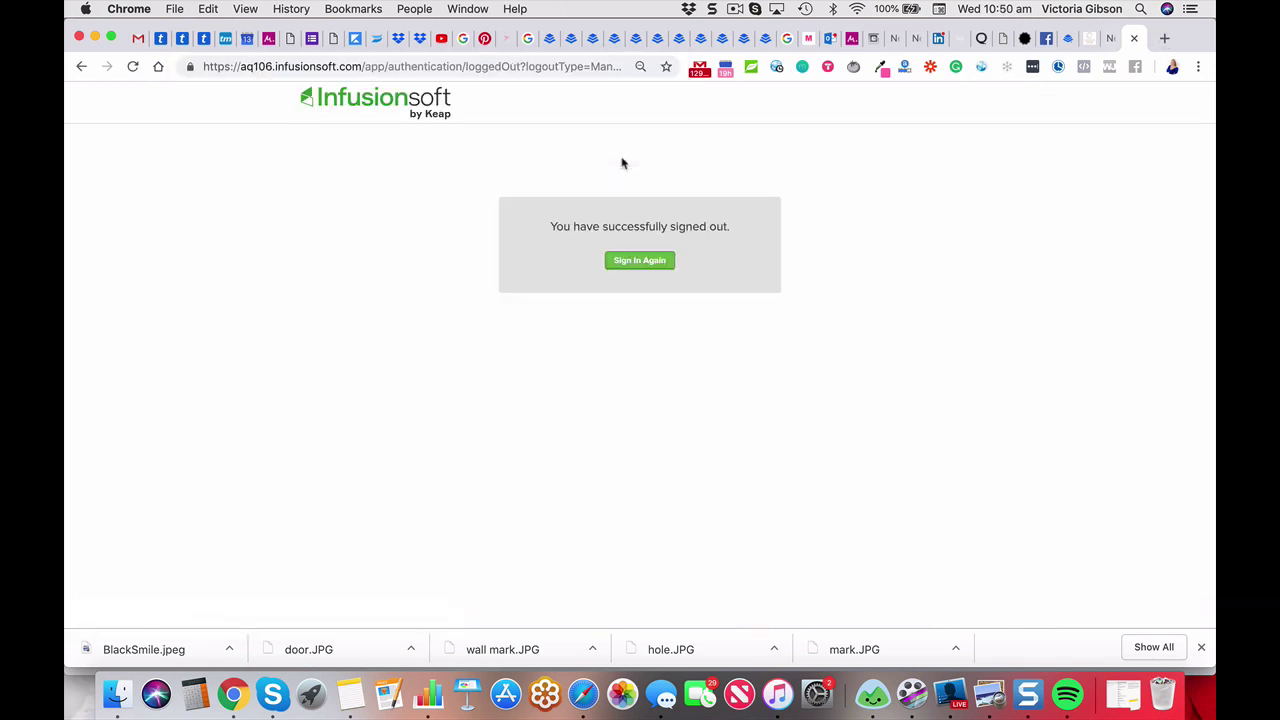
pyautogui.click(634, 262)
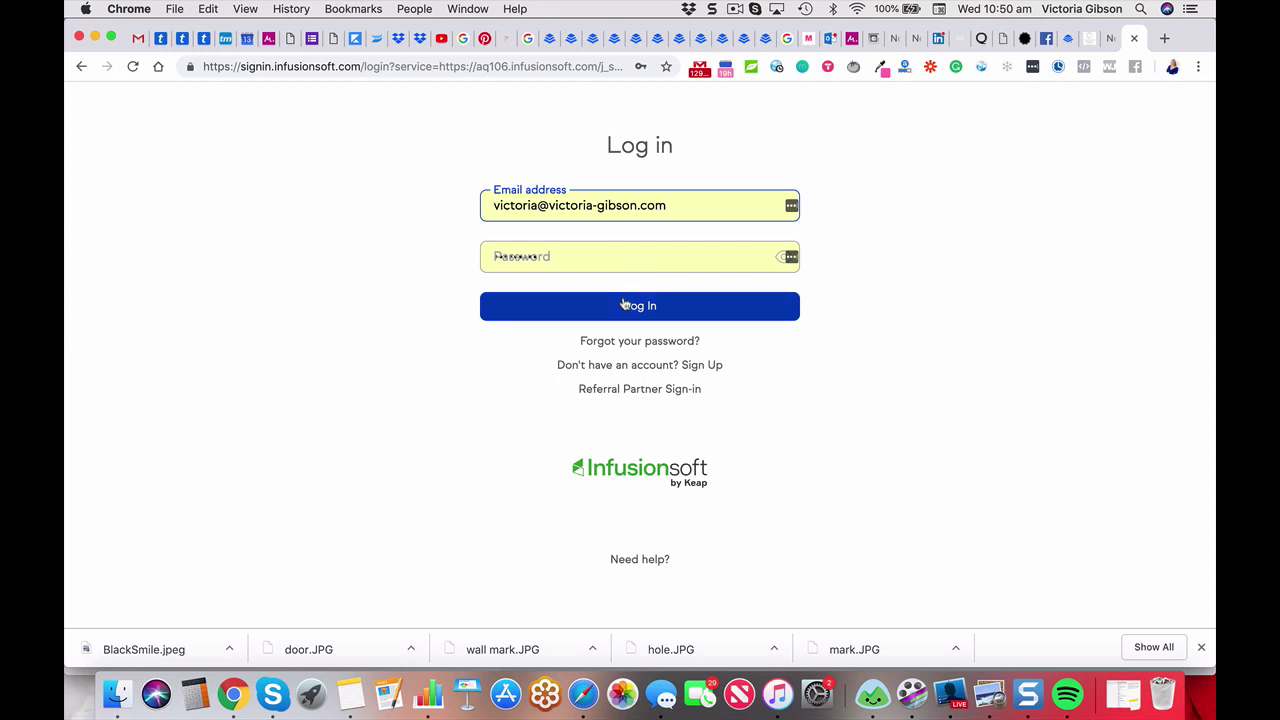
pyautogui.click(626, 306)
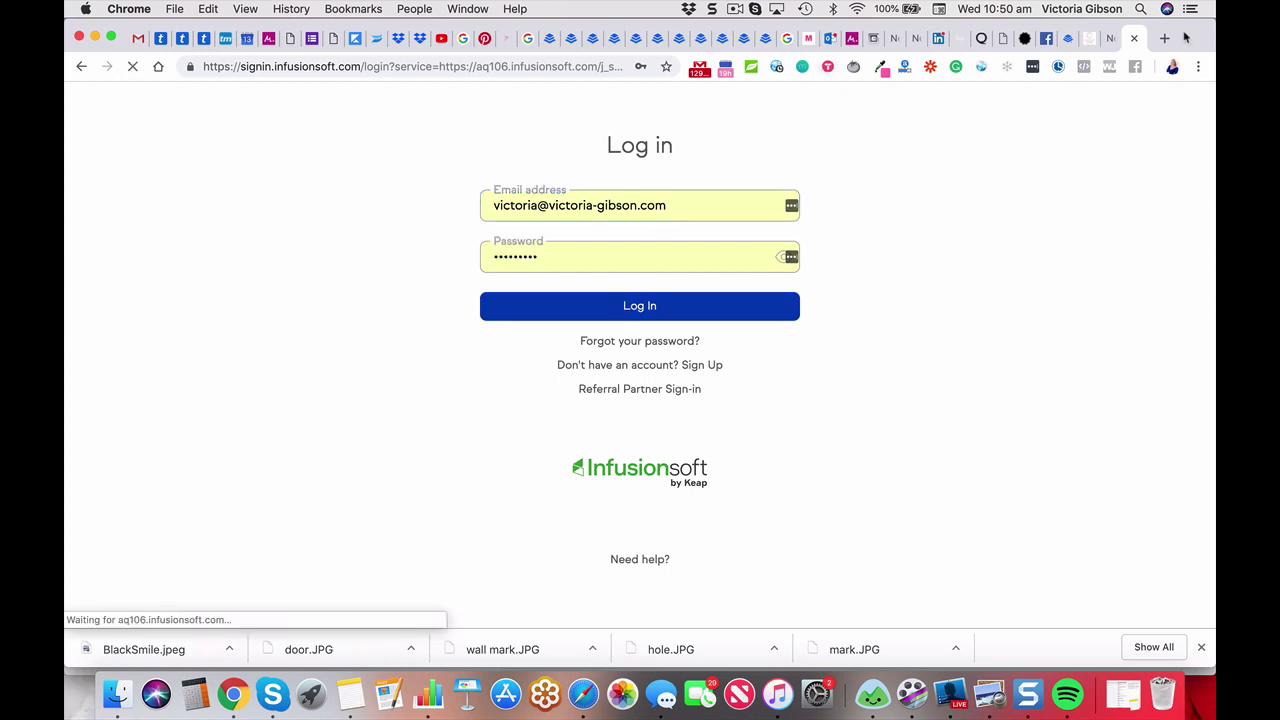
pyautogui.click(1135, 39)
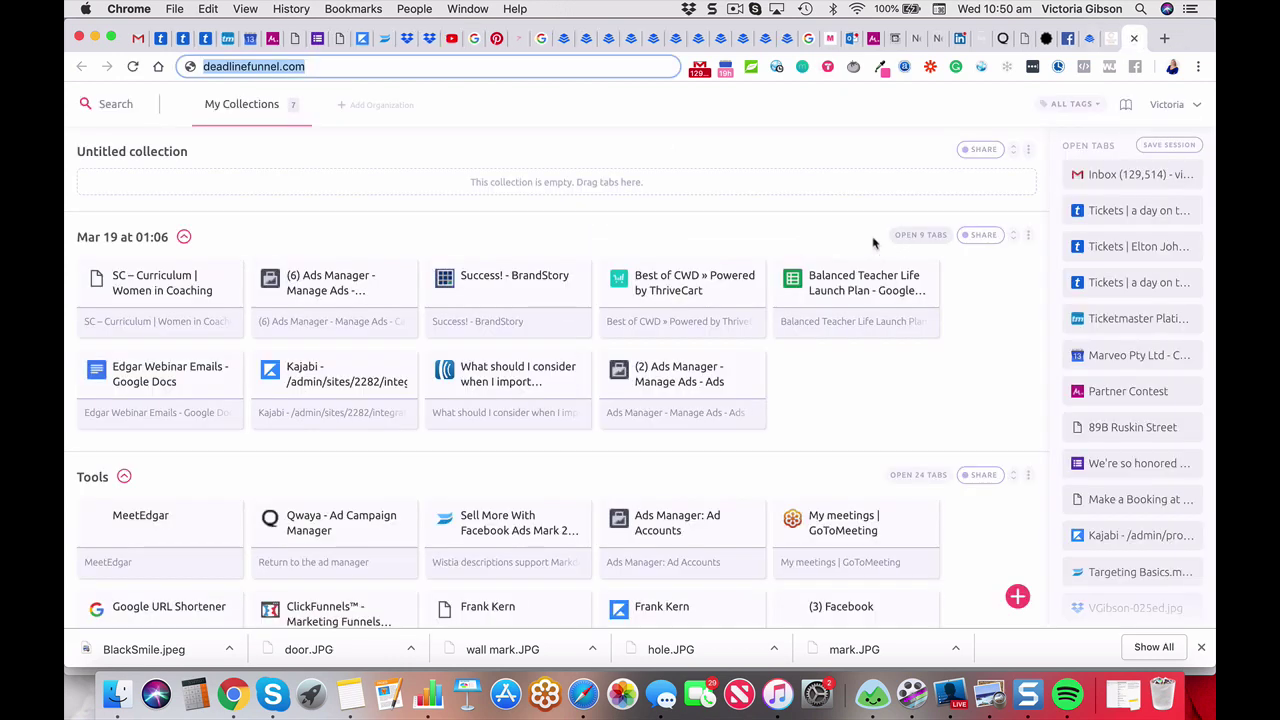
pyautogui.click(1066, 38)
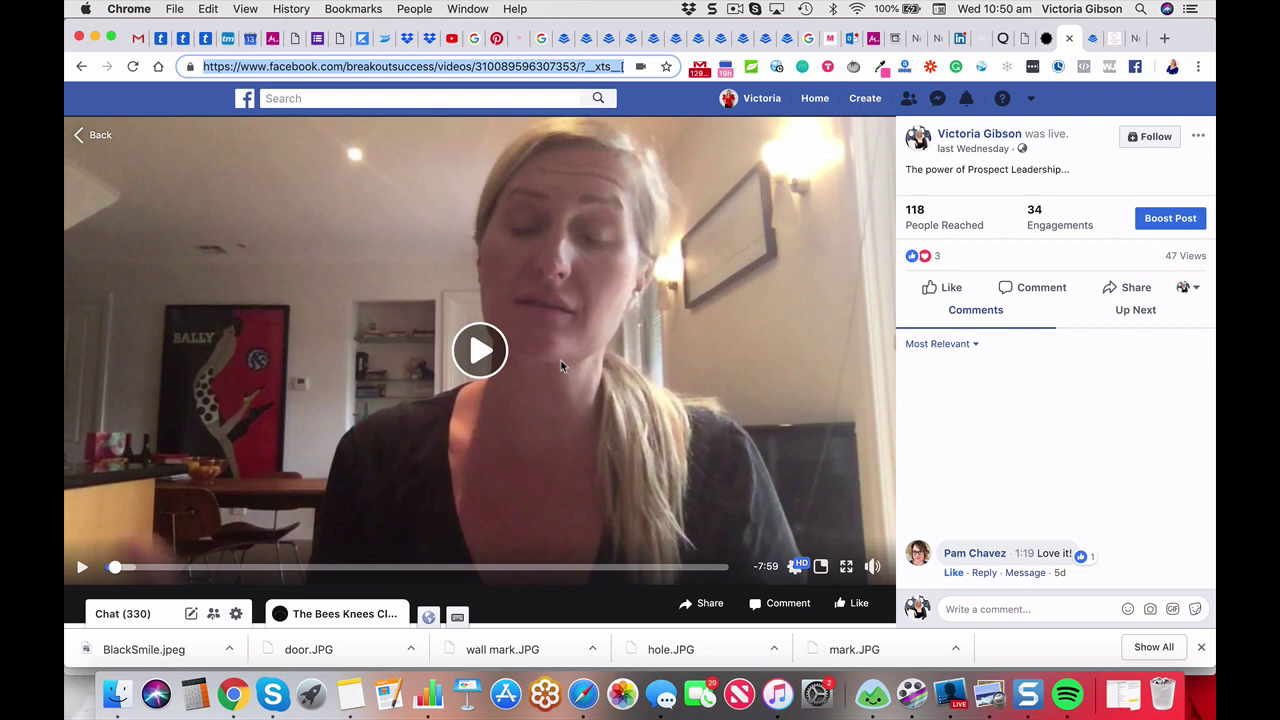
# Go back to the business Page feed and bring up Share on the live video post.
pyautogui.click(94, 134)
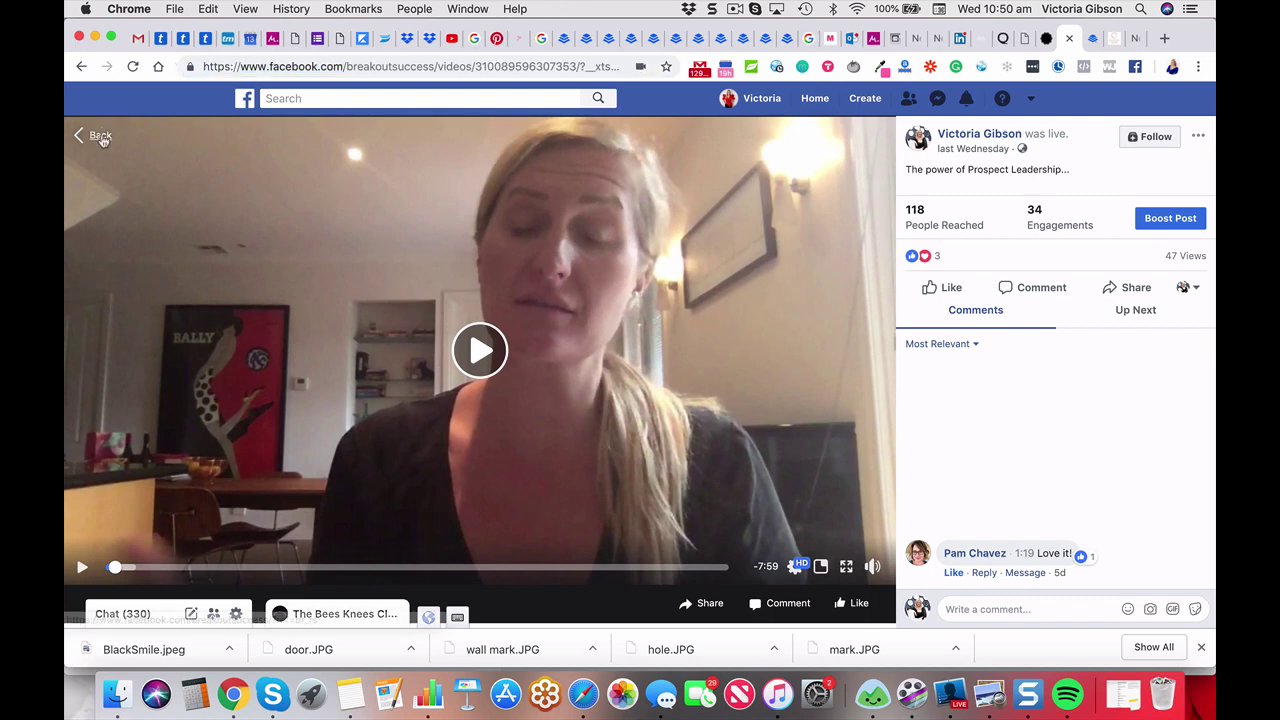
pyautogui.scroll(-2, 660, 400)
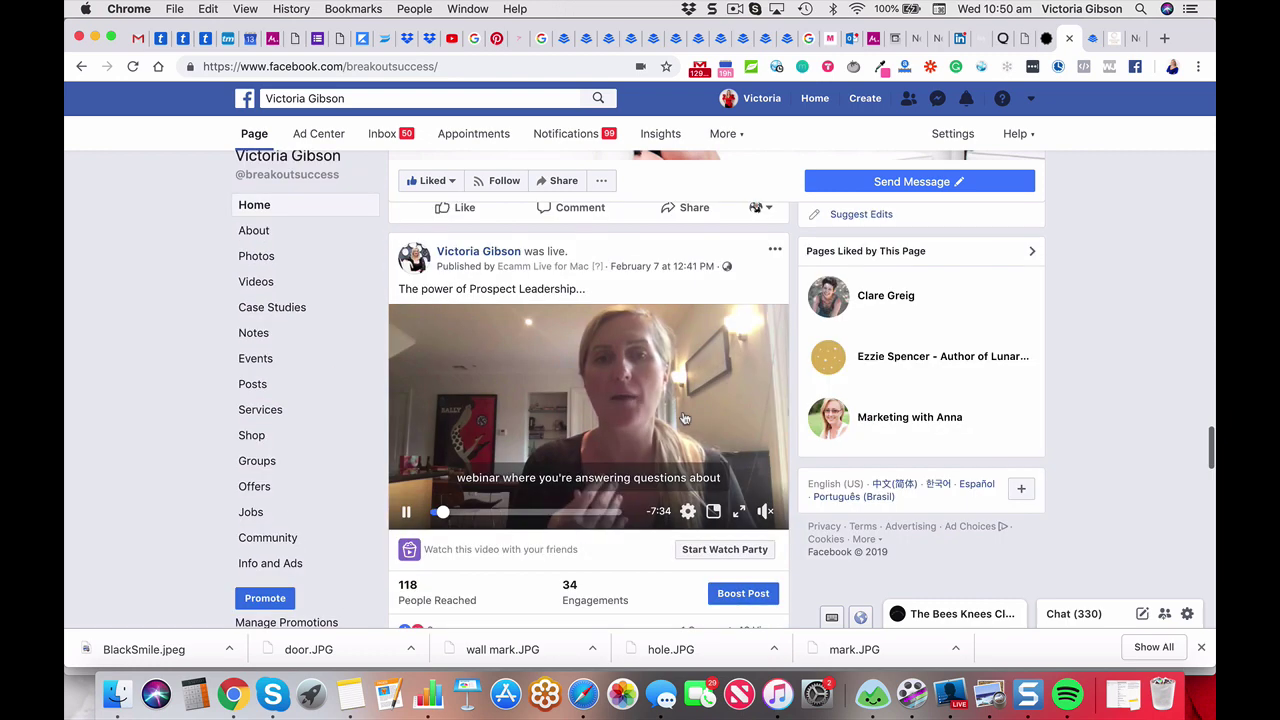
pyautogui.scroll(-2, 685, 418)
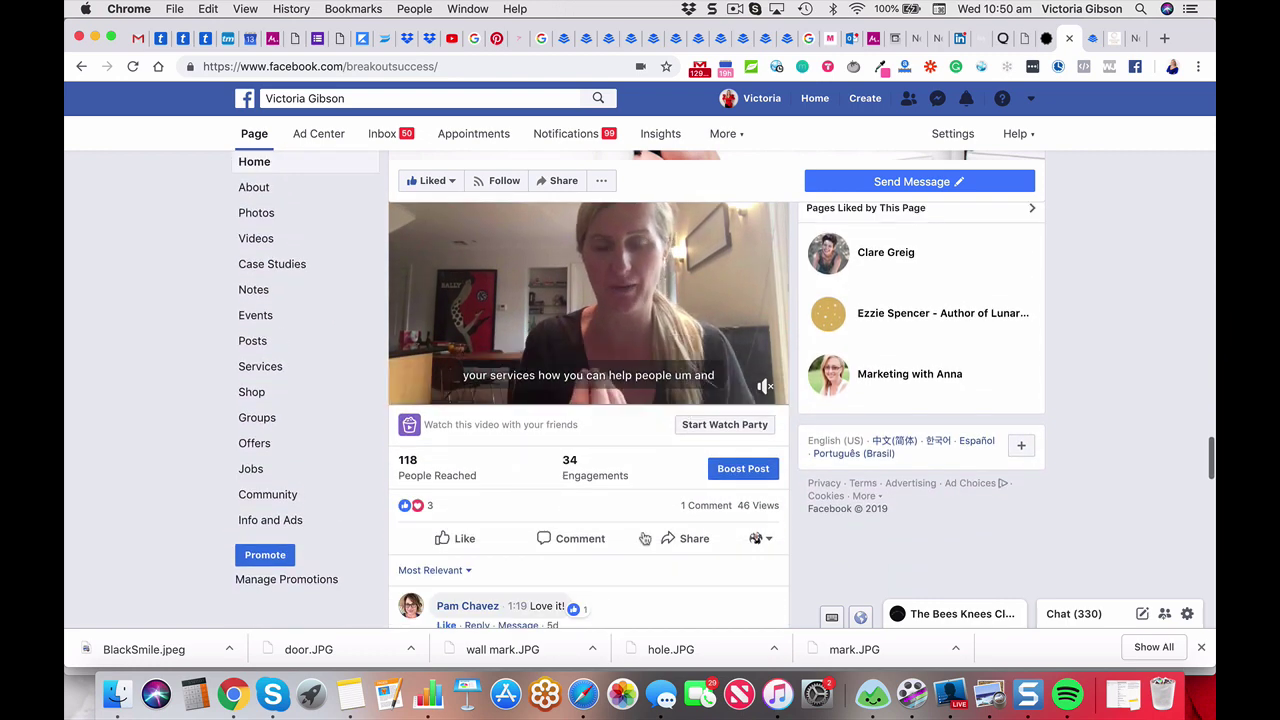
pyautogui.click(674, 543)
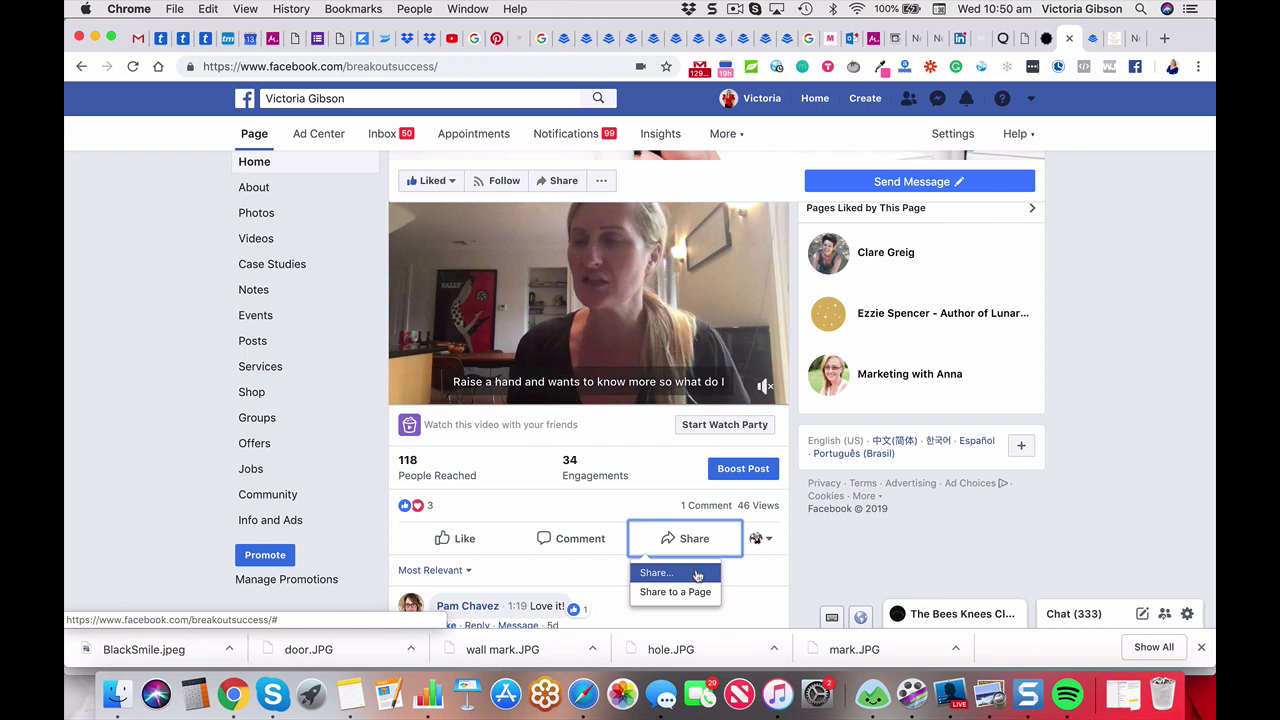
# Open the share window for the Prospect Leadership replay and list destinations like groups and Pages.
pyautogui.click(697, 573)
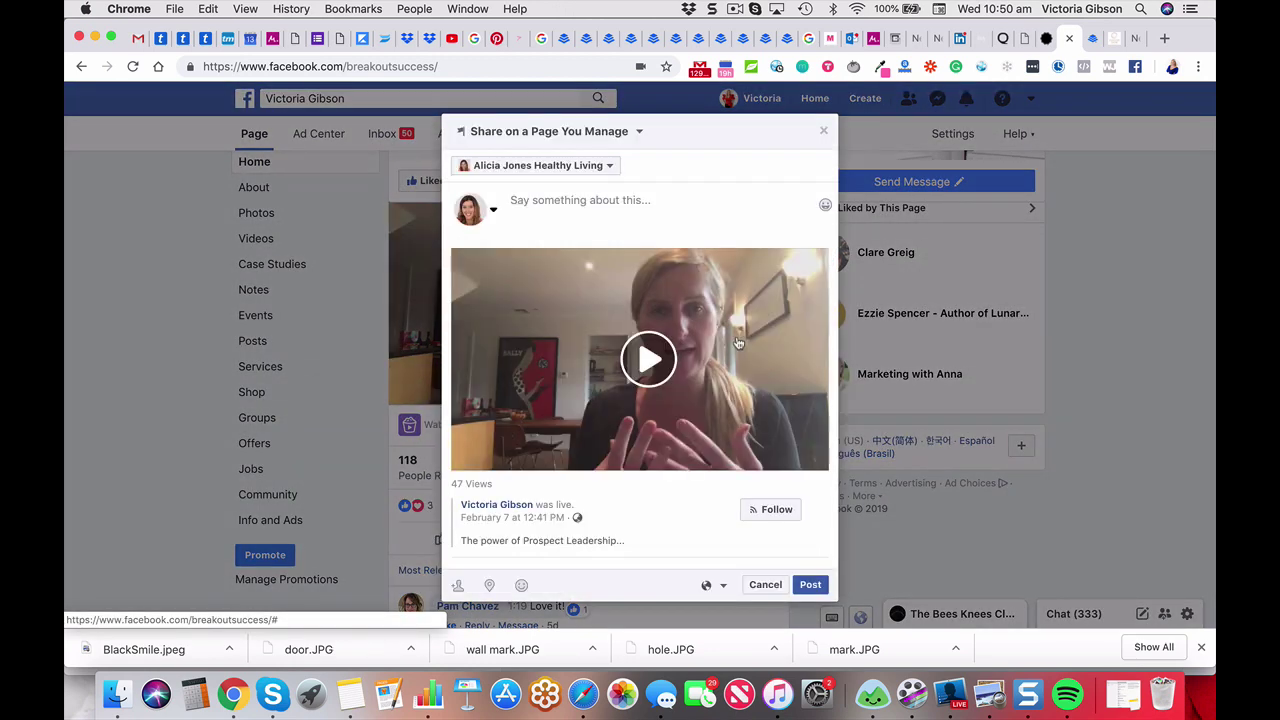
pyautogui.click(628, 131)
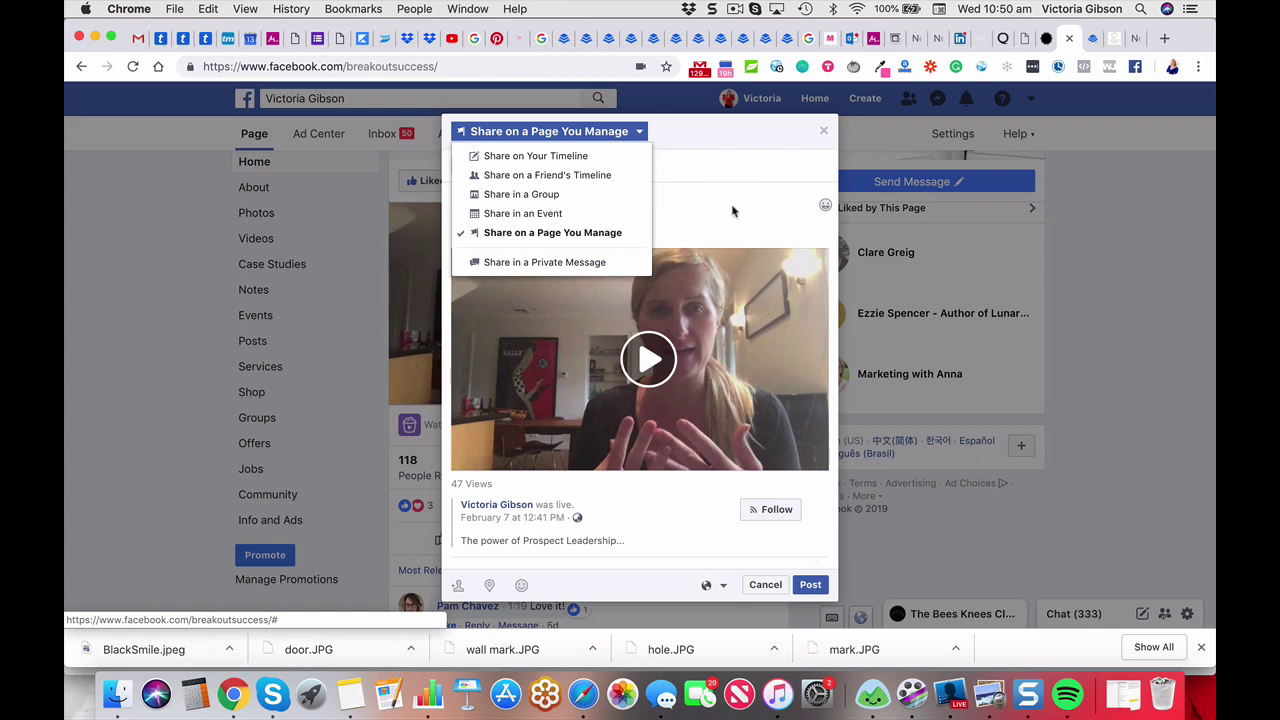
pyautogui.click(735, 9)
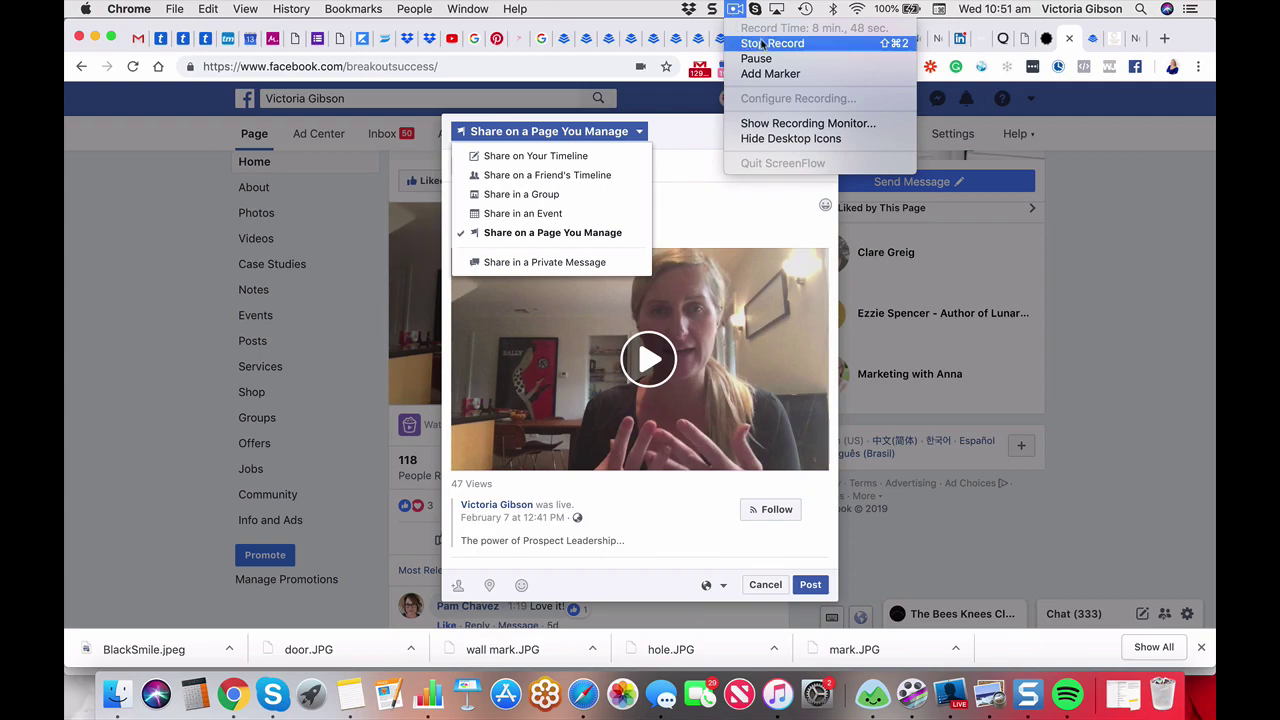